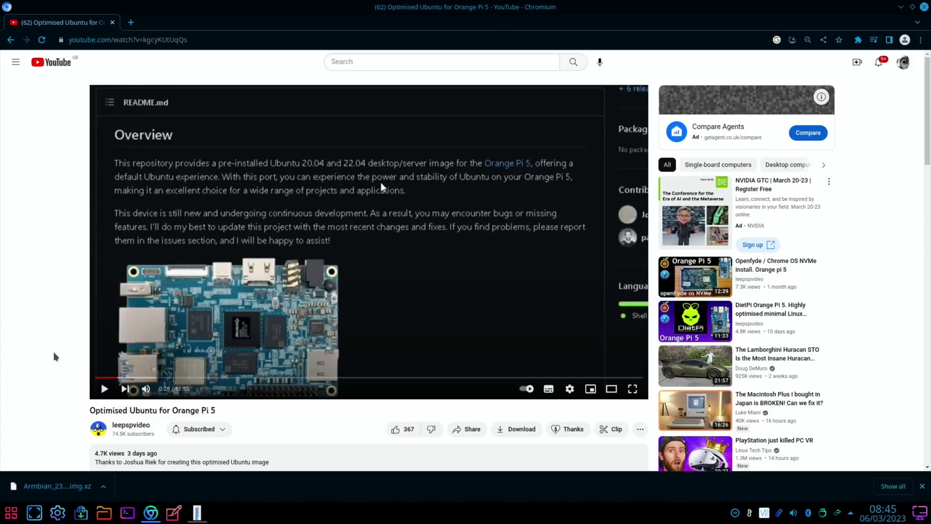
Search the web for armbian and go to Armbian's Download page
scroll(54, 356, down, 3)
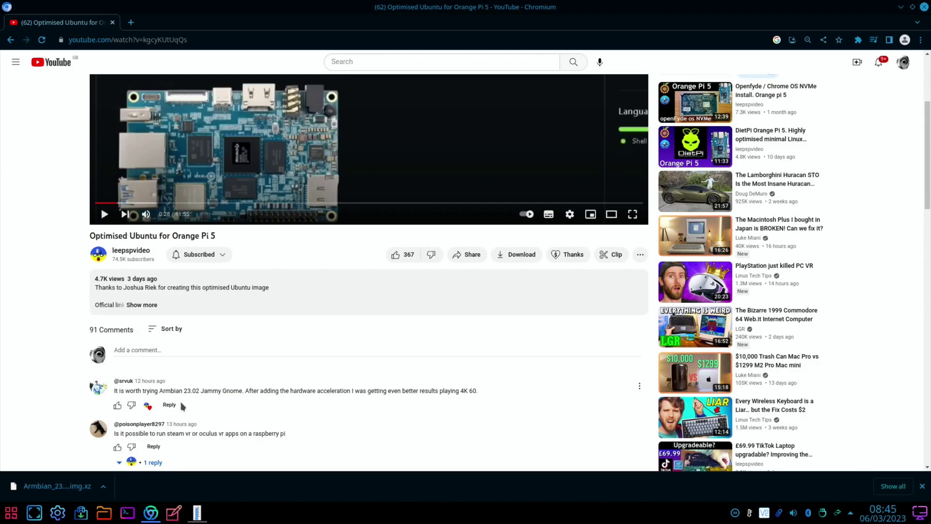
scroll(182, 405, up, 5)
click(118, 39)
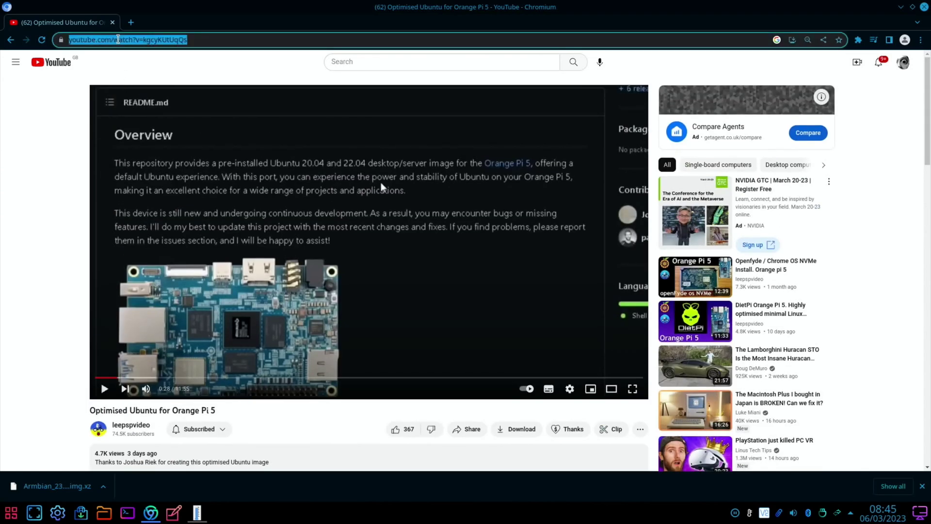
text(armb)
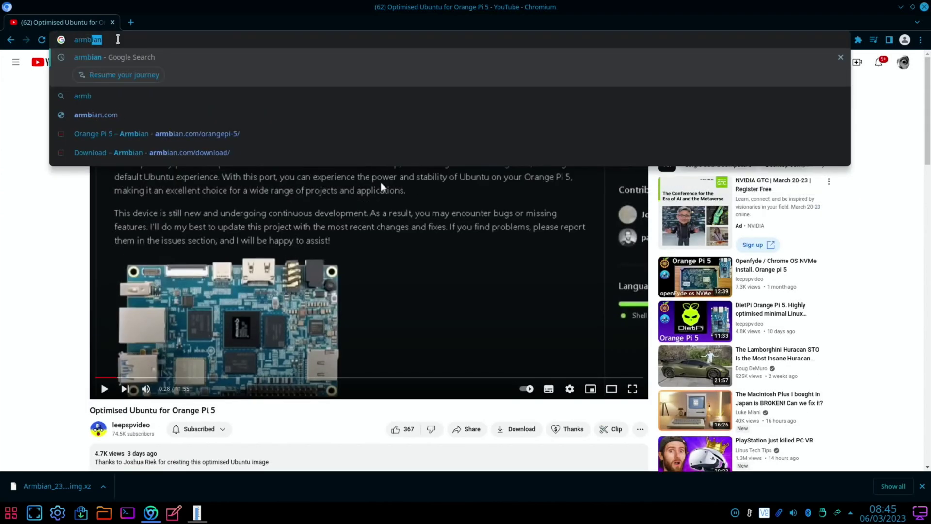
text(ian)
key(Return)
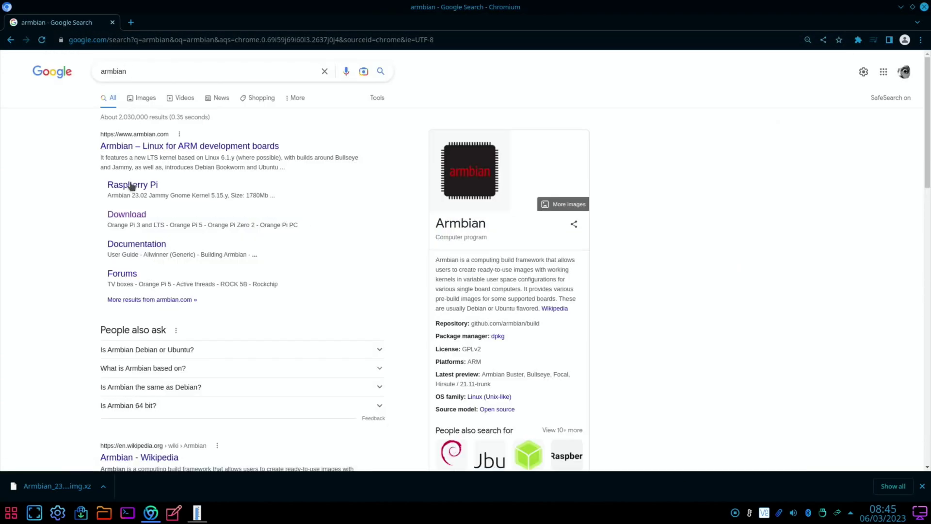
click(135, 215)
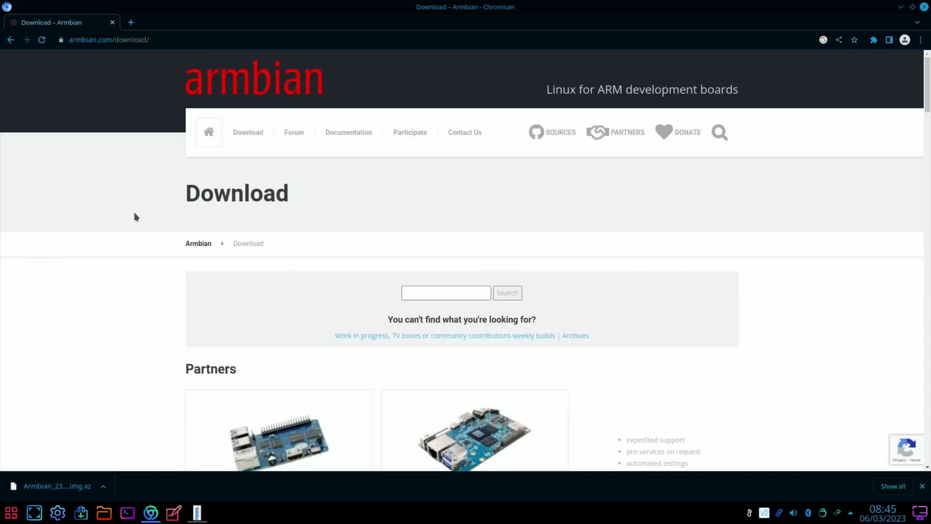
Open the Orange Pi 5 download page and scroll to the Enable 3D Acceleration commands
scroll(135, 216, down, 3)
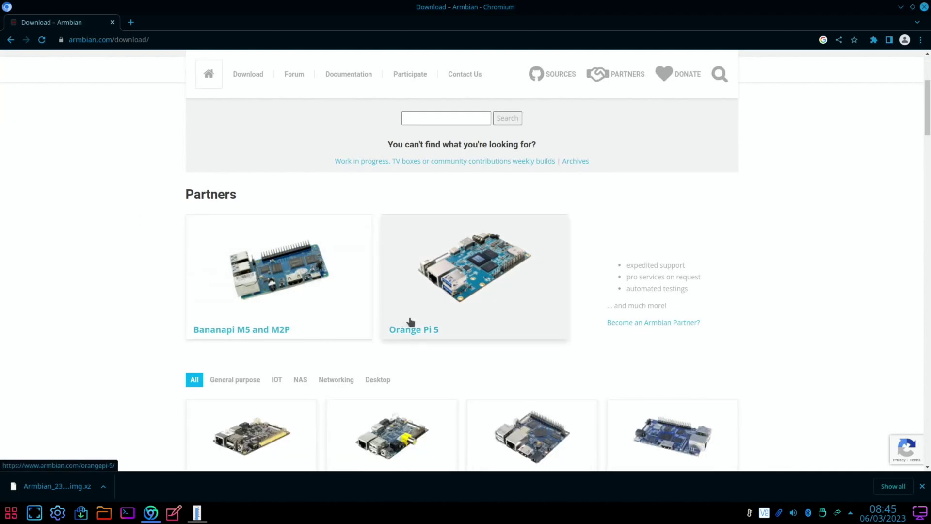
click(479, 280)
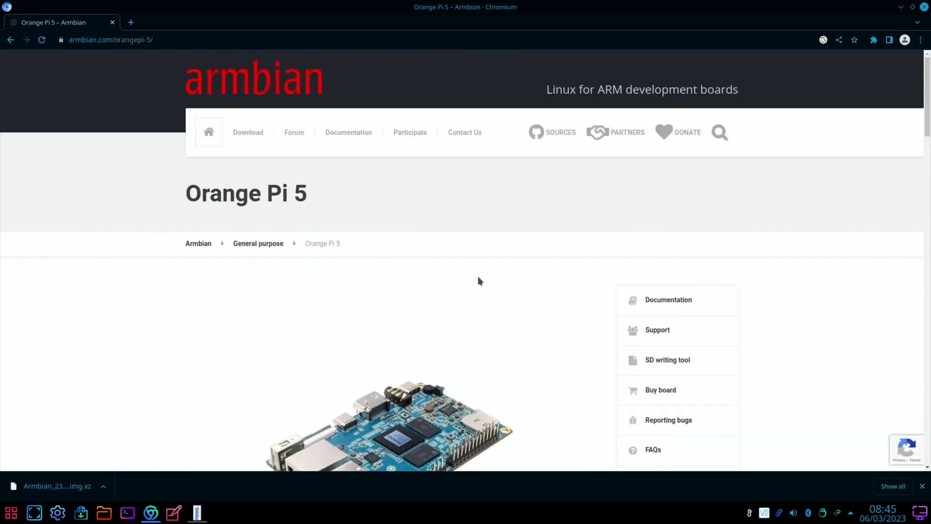
scroll(479, 280, down, 8)
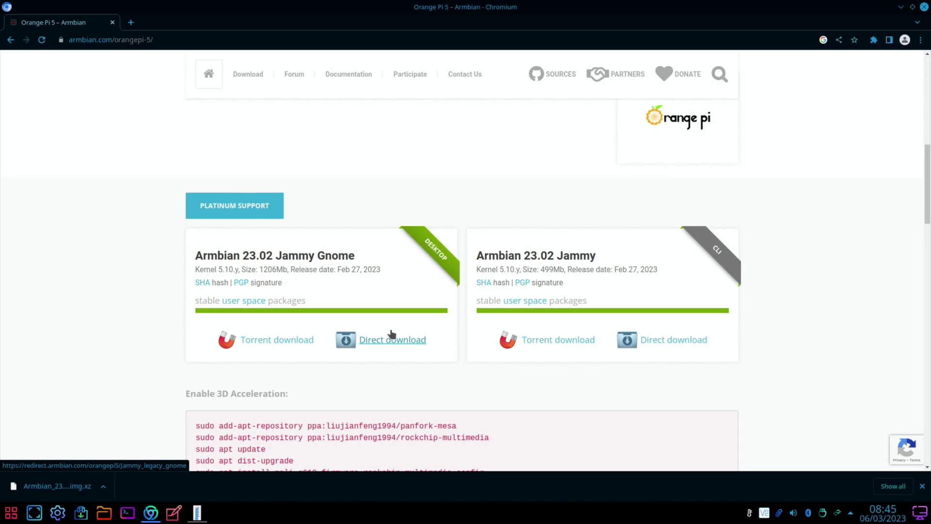
scroll(120, 293, down, 3)
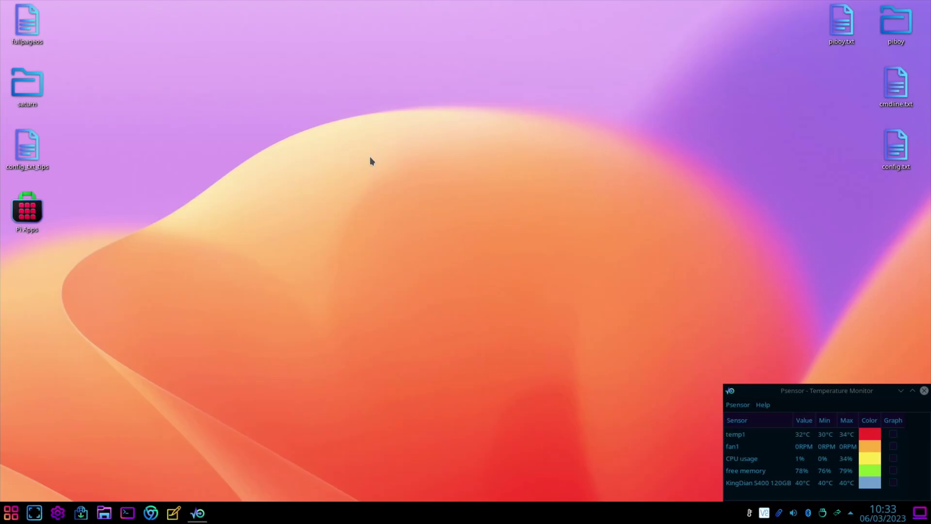
Launch Raspberry Pi Imager and choose the Armbian 23.02.2 Orange Pi 5 Jammy image as a custom OS
key(super)
text(ima)
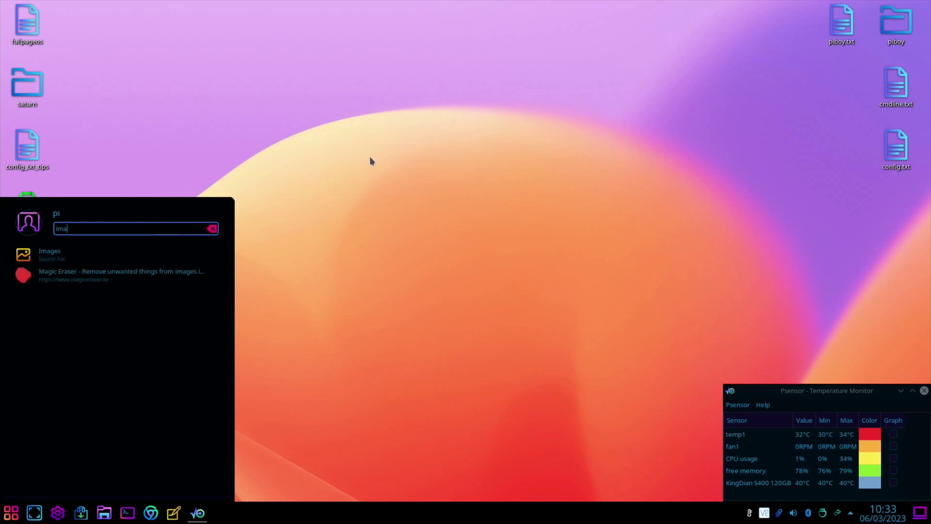
key(Return)
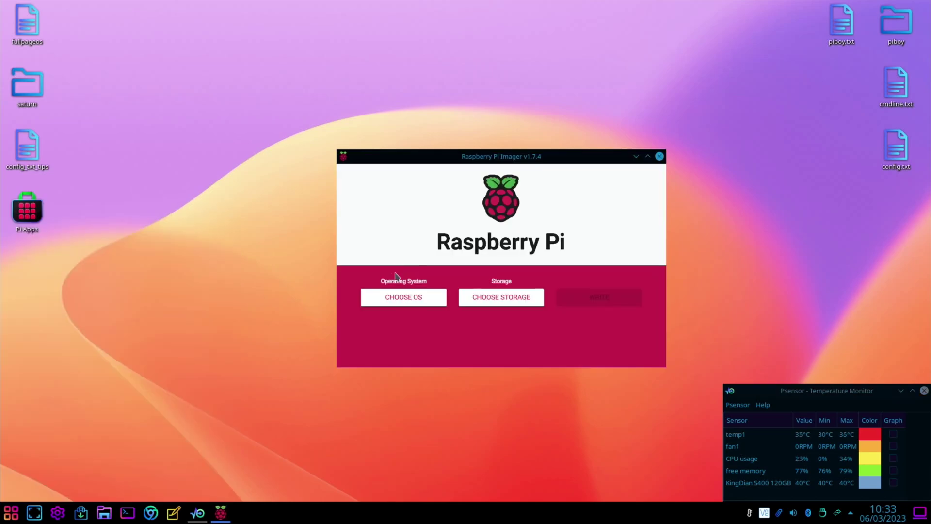
click(403, 296)
scroll(403, 299, down, 5)
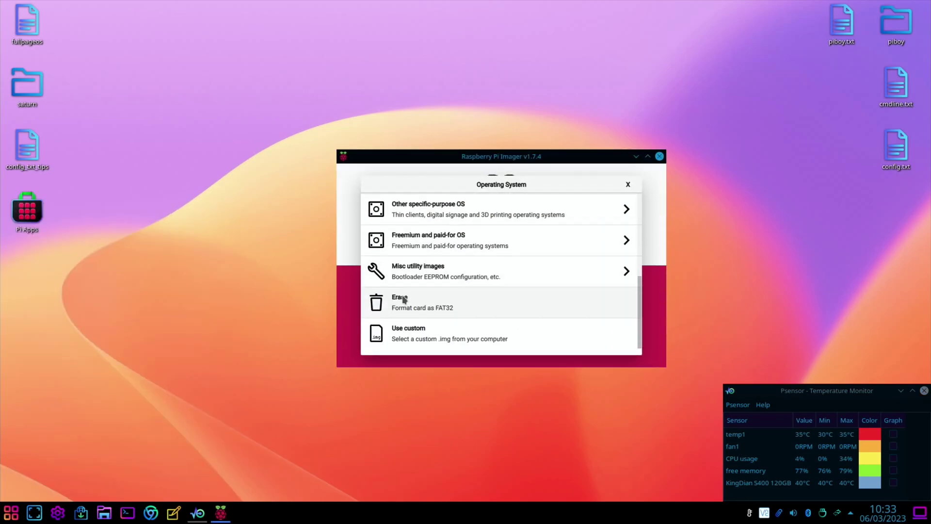
click(395, 338)
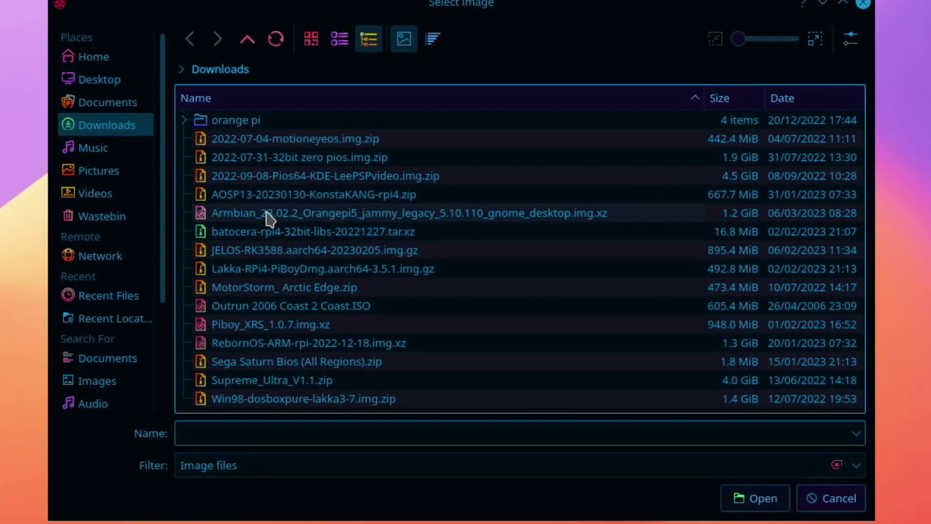
double_click(266, 213)
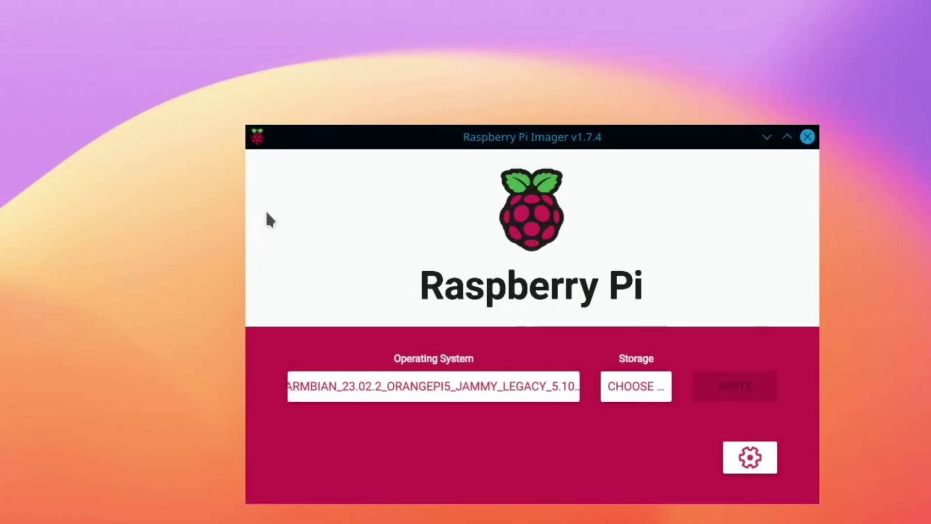
Target the internal SD card reader and start writing, confirming the card will be erased
click(629, 391)
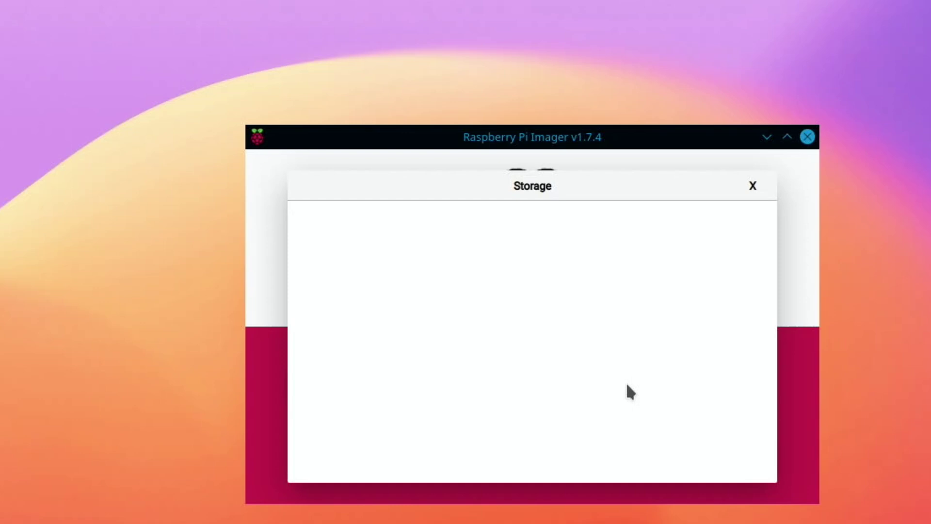
click(495, 223)
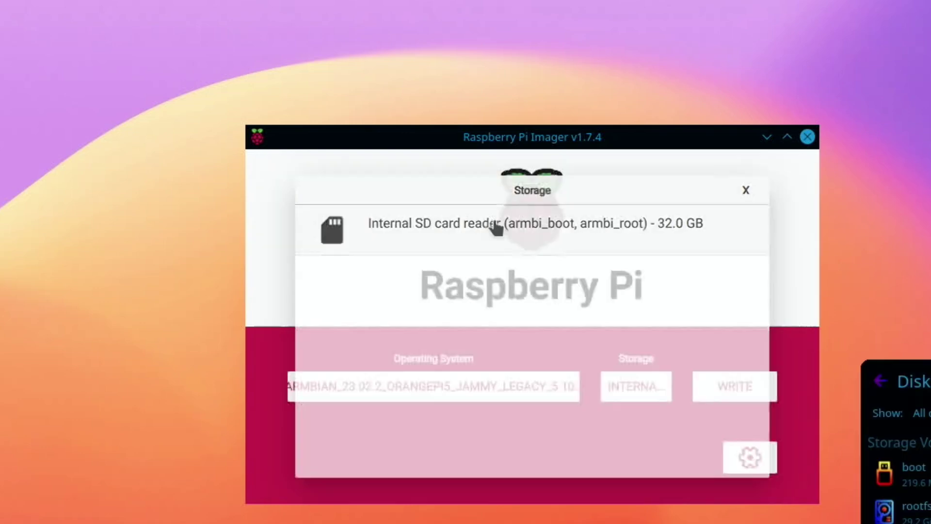
click(719, 397)
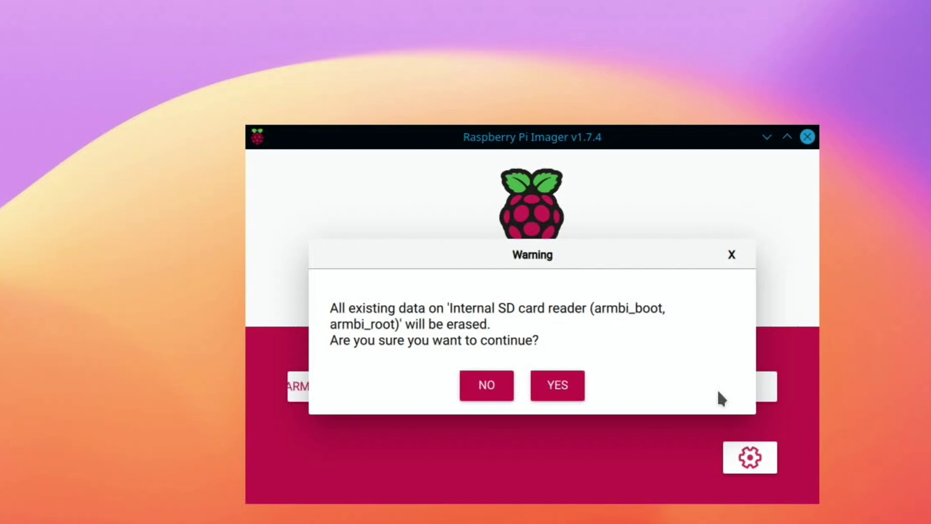
click(562, 388)
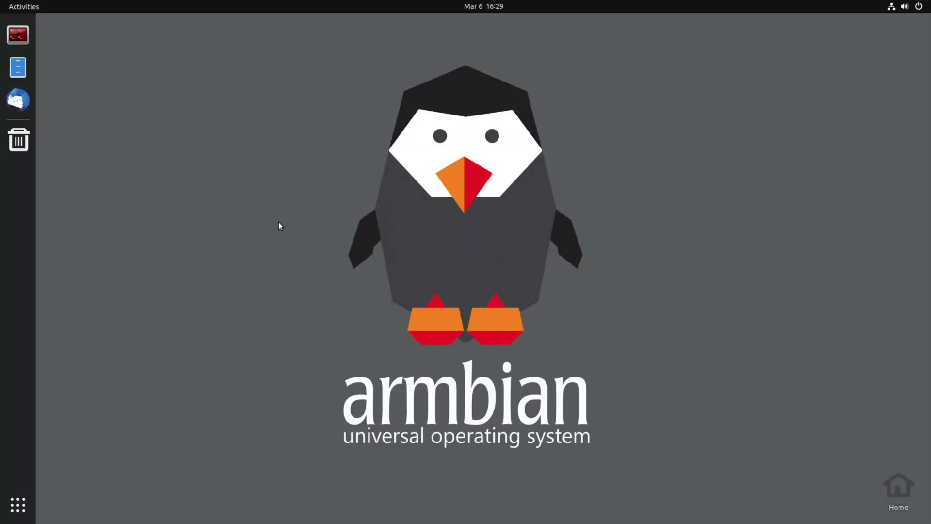
Launch Chromium and load chrome://gpu, which shows software-only graphics with hardware acceleration disabled
click(19, 503)
click(339, 326)
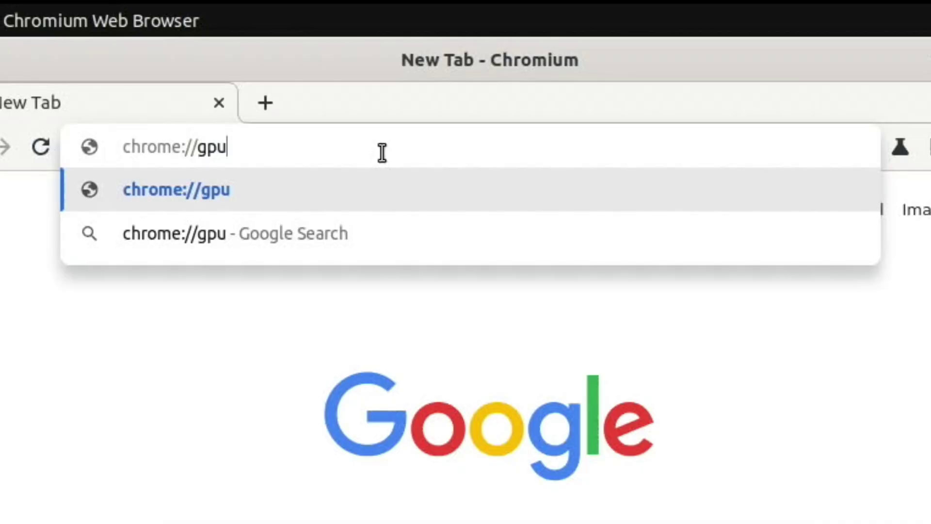
key(Return)
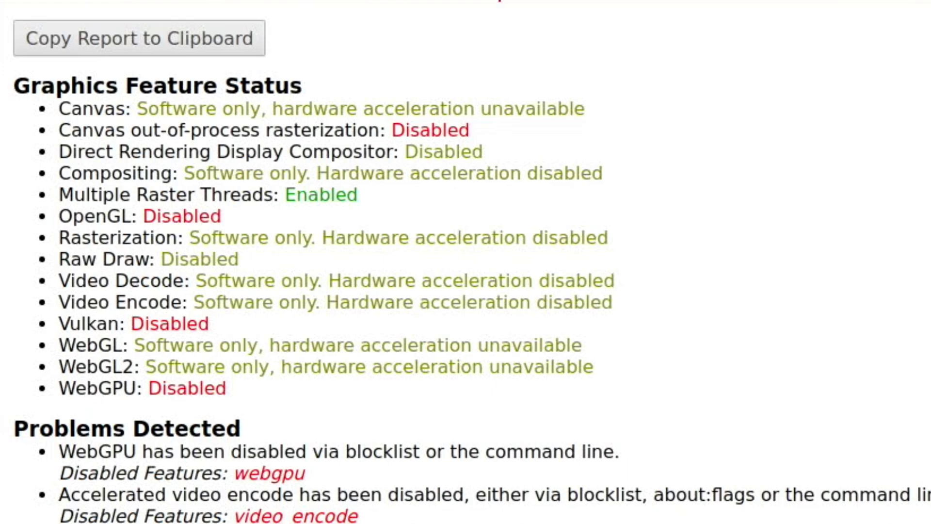
key(ctrl+l)
Search wirple, run the BMark HTML5 3D benchmark maximized to a total of 813, then close Chromium
text(wirple)
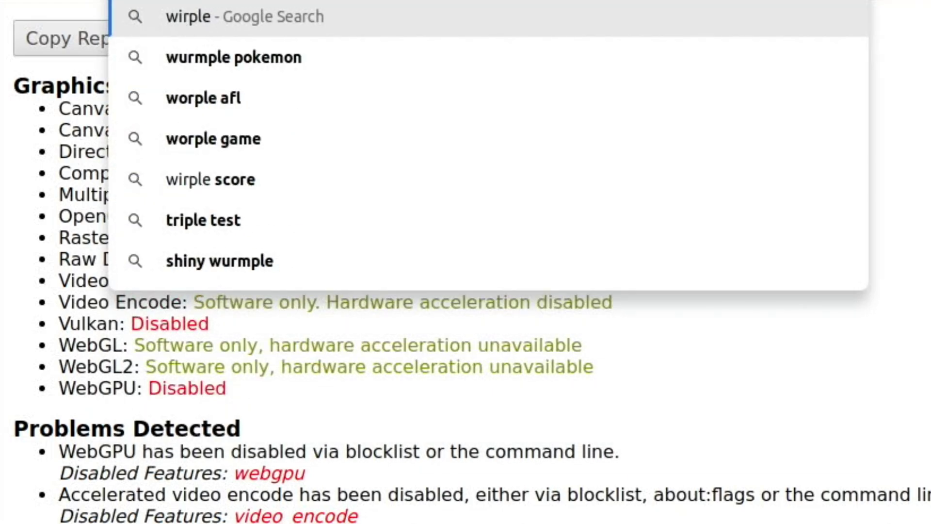
key(Return)
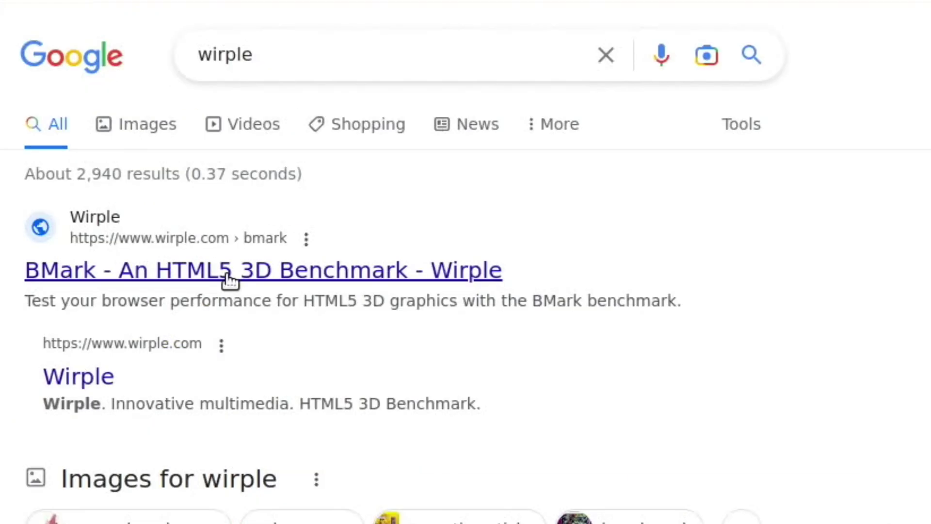
click(284, 274)
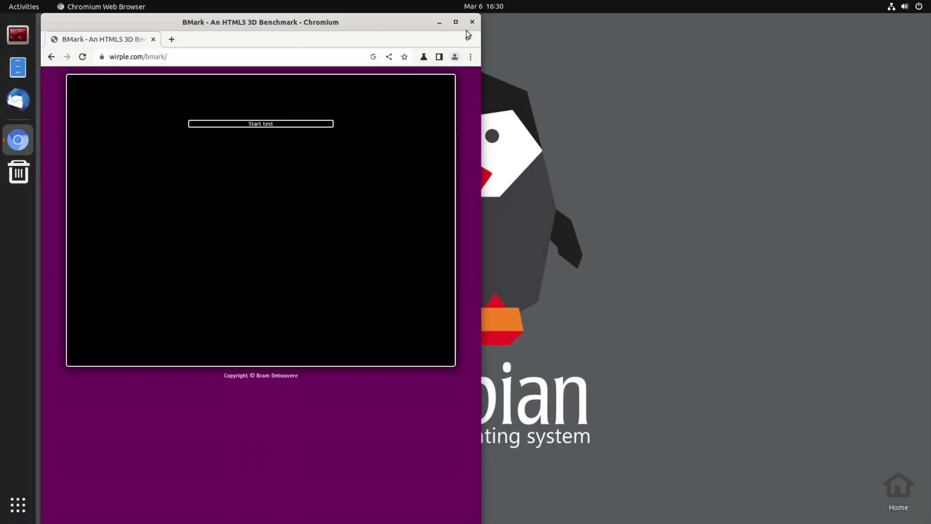
double_click(457, 22)
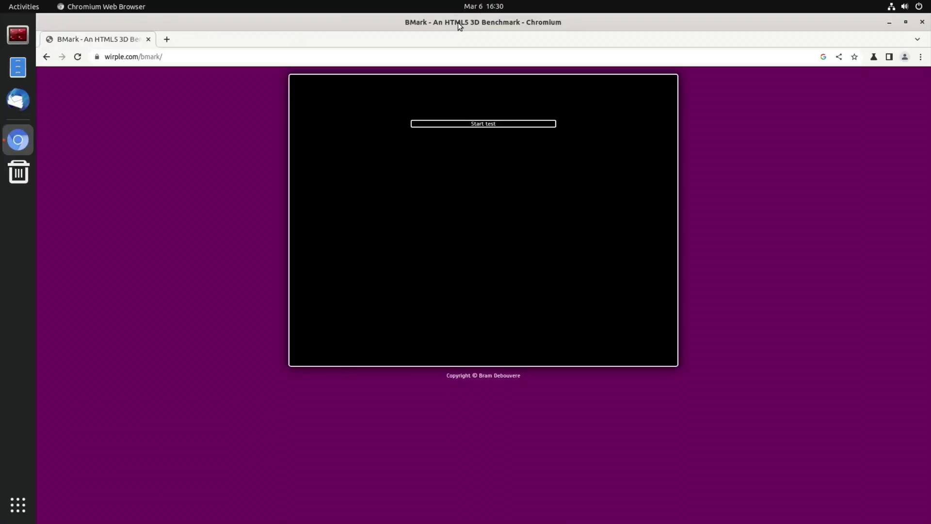
click(490, 124)
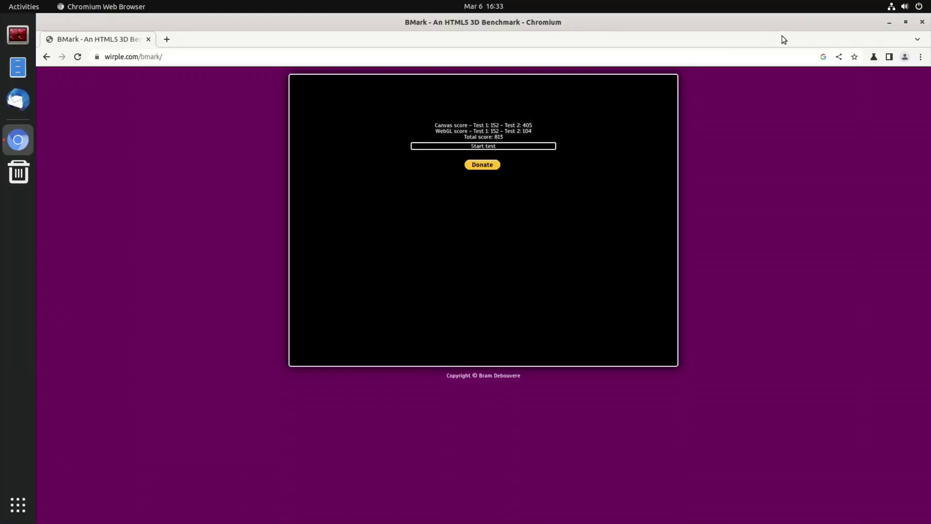
click(923, 23)
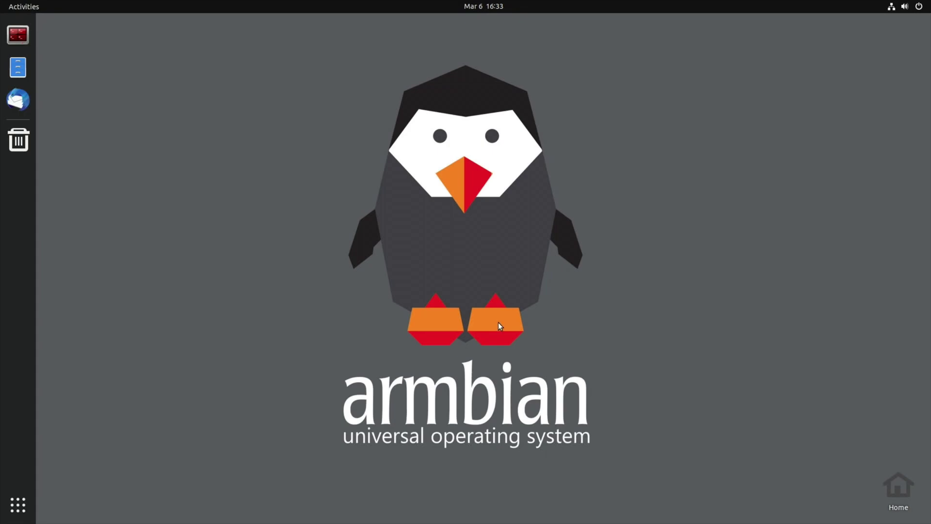
In a new terminal, try glxgears, then install mesa-utils with sudo apt
key(ctrl+alt+t)
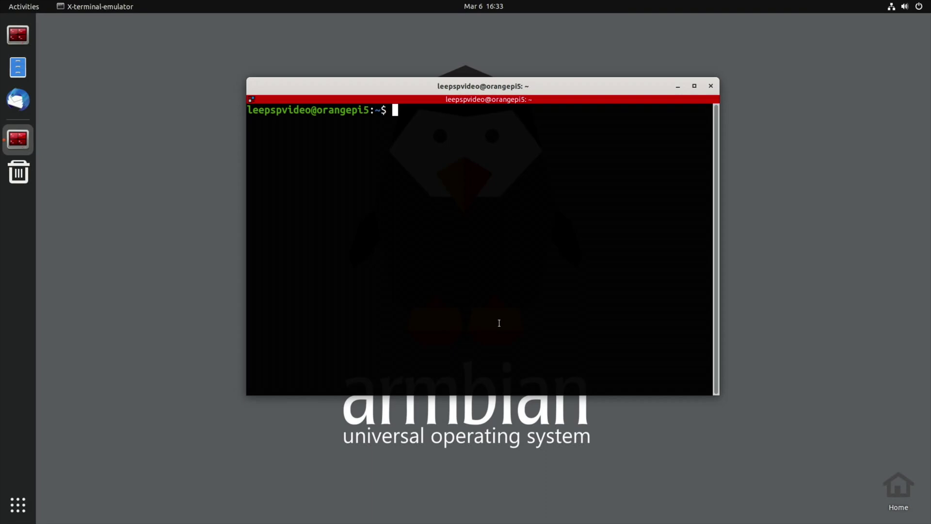
text(glxgears)
key(Return)
text(sudo apt install mesa-utils)
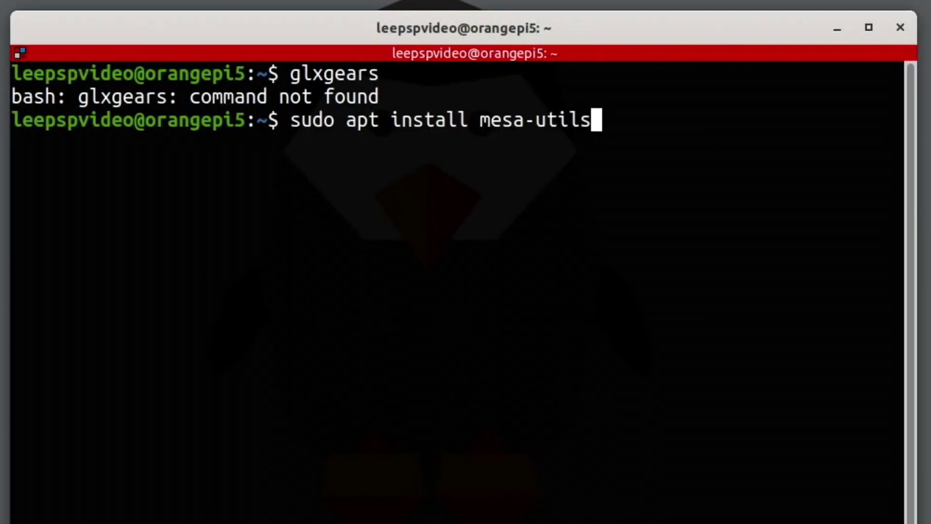
key(Return)
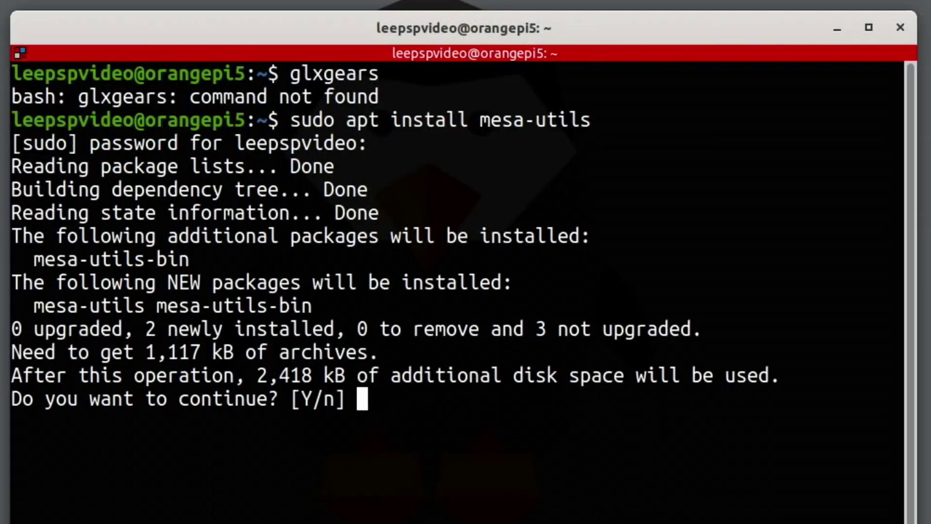
text(y)
key(Return)
Run glxgears to measure a frame rate of roughly 650–833 FPS
text(glxgears)
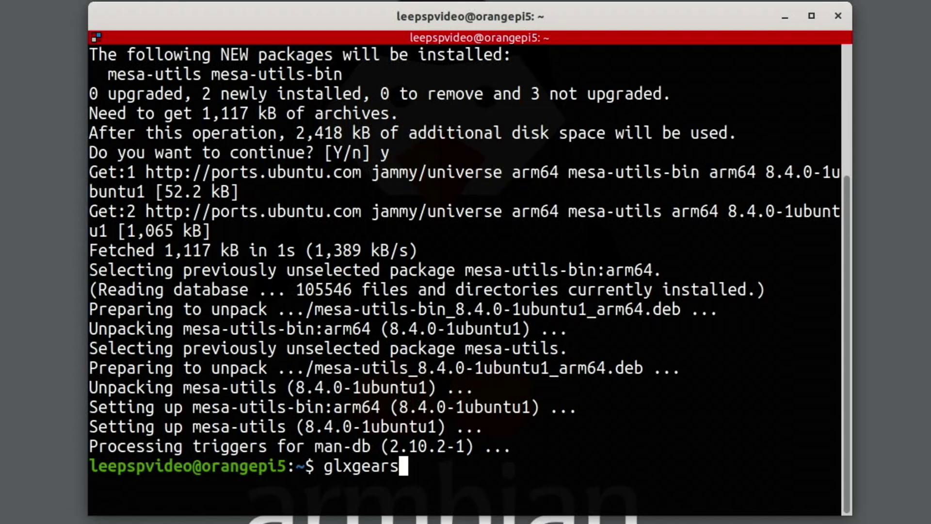
key(Return)
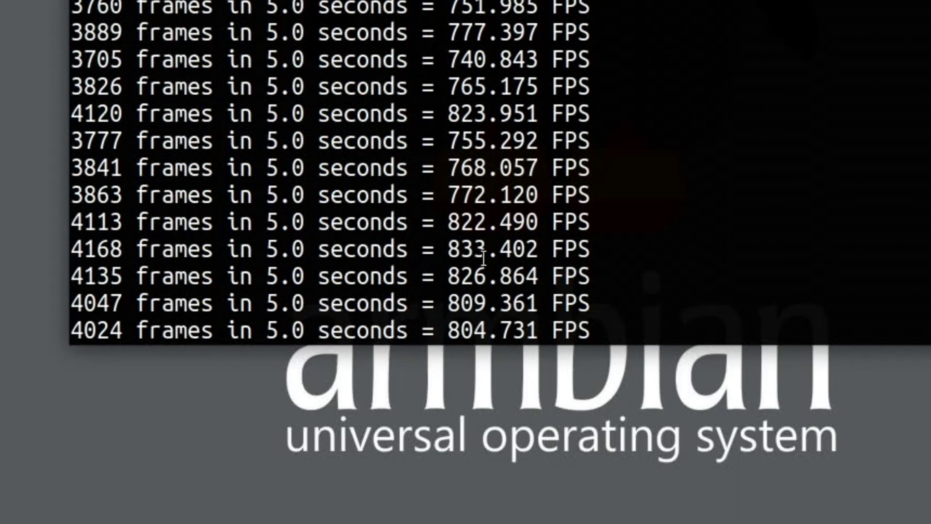
scroll(482, 257, up, 15)
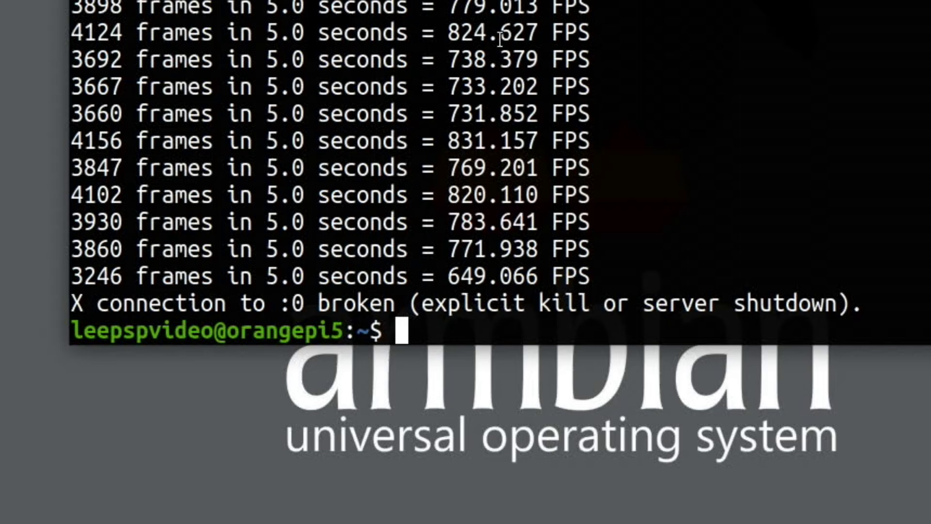
Install glmark2 with sudo apt and run the glmark2 benchmark to a score of 123
text(sudo apt install glmark2)
key(Return)
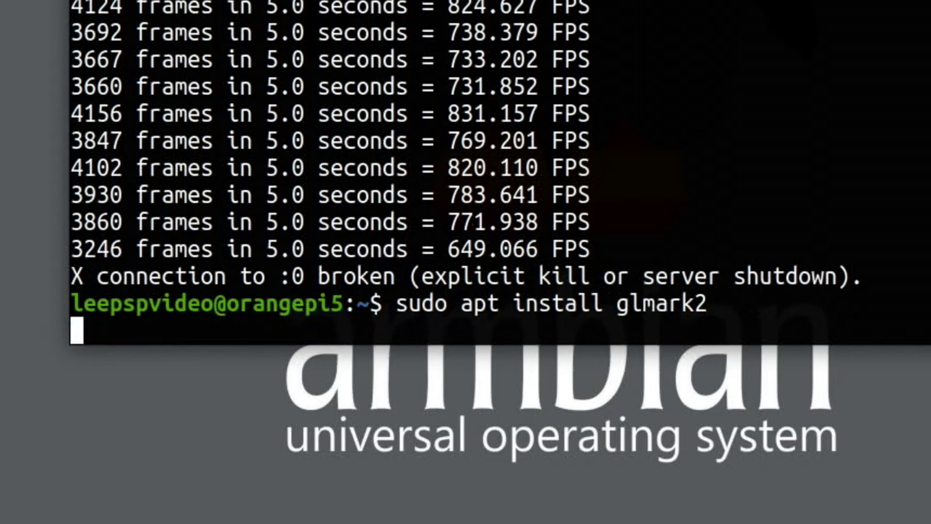
text(y)
key(Return)
text(glmark2)
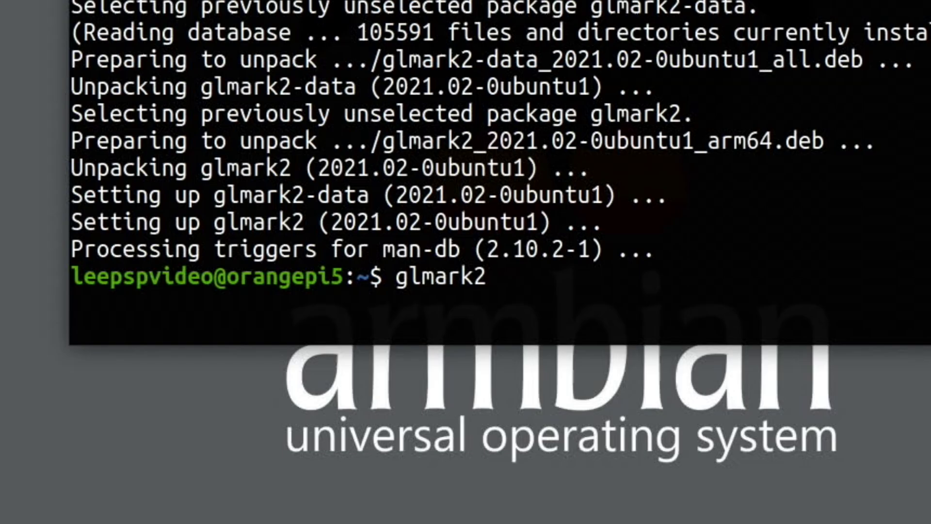
key(Return)
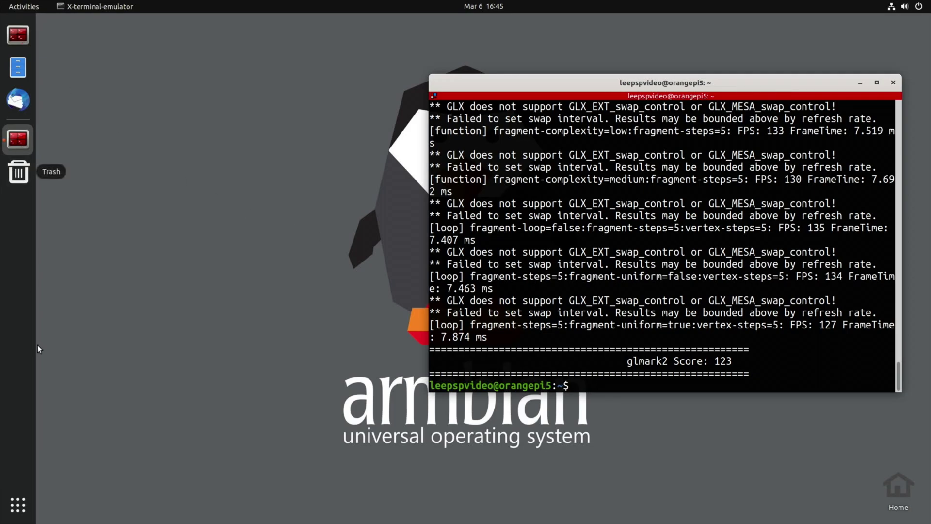
Launch Chromium tiled to the left half and open Armbian's Orange Pi 5 download page
click(11, 507)
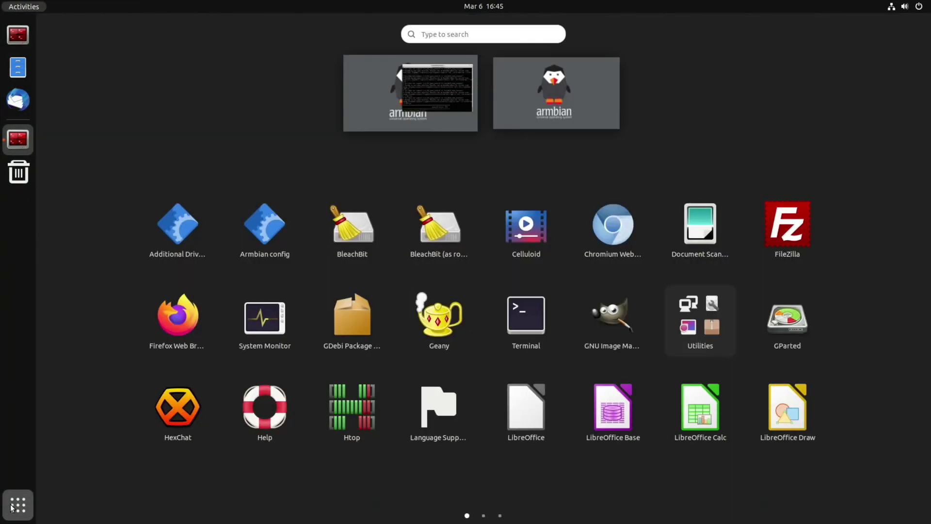
click(612, 224)
text(armbian)
key(Return)
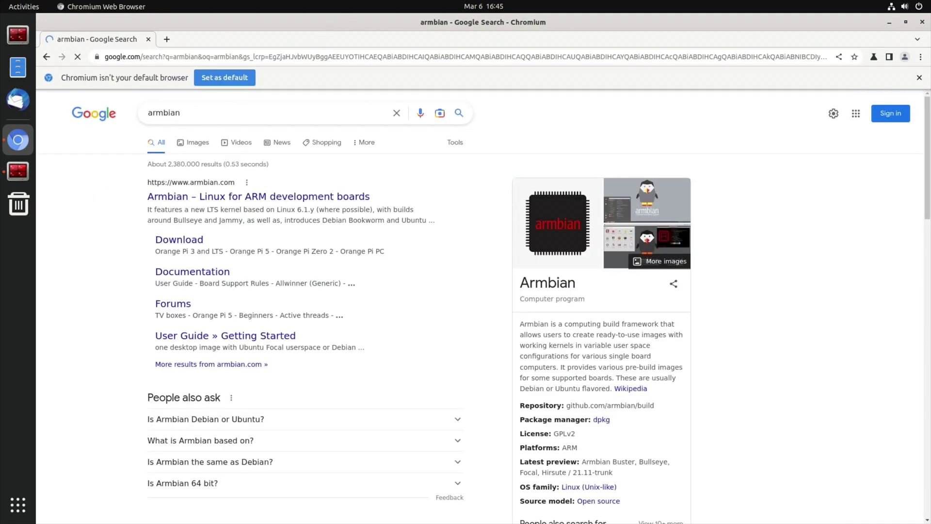
key(super+Down)
key(super+Left)
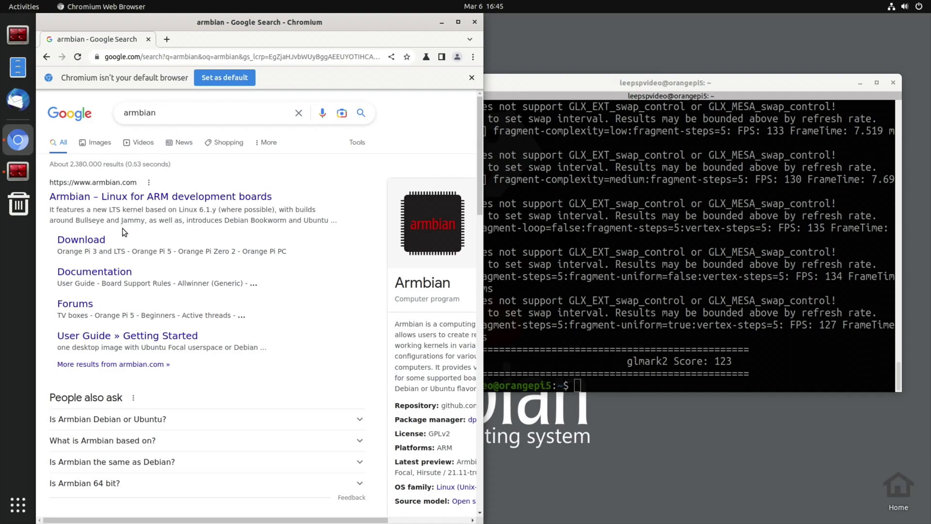
click(100, 240)
click(304, 370)
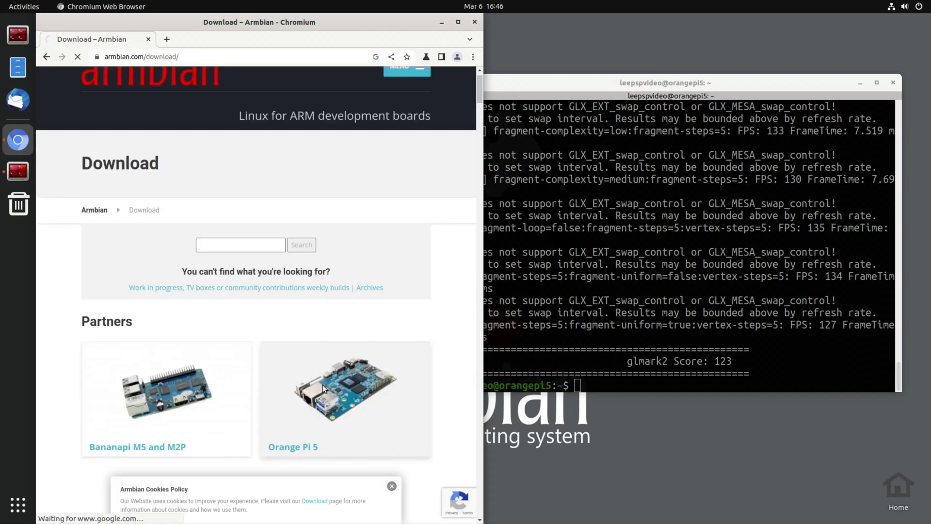
scroll(322, 385, down, 10)
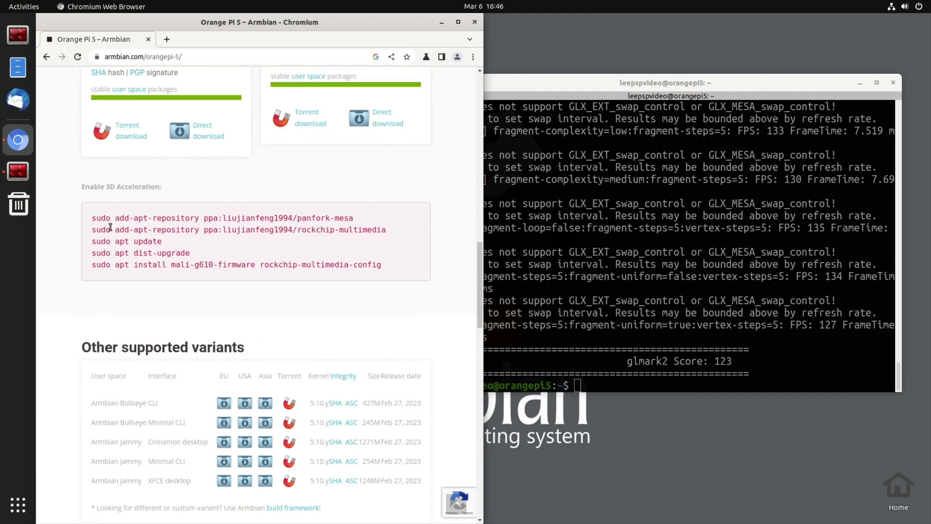
Paste the panfork-mesa PPA command into the terminal, then paste the rockchip-multimedia repository command at the prompt
drag(93, 218, 357, 217)
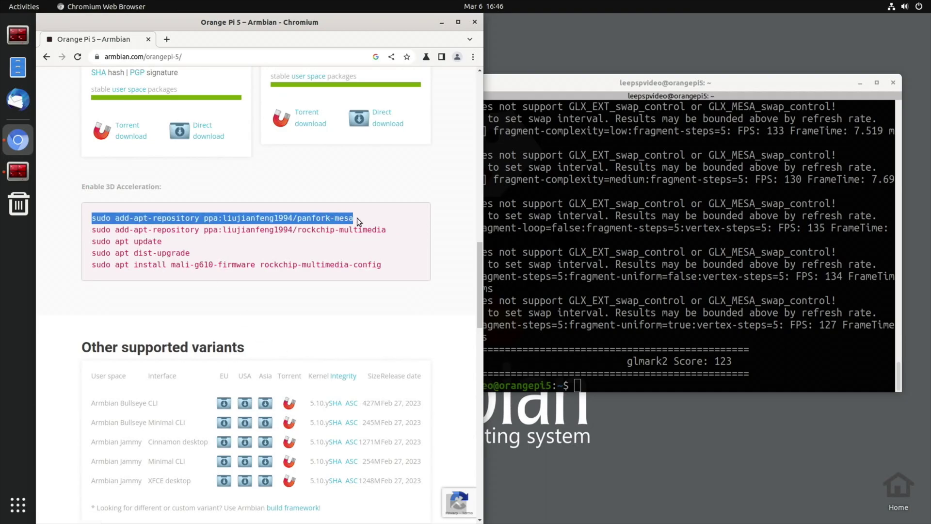
middle_click(642, 253)
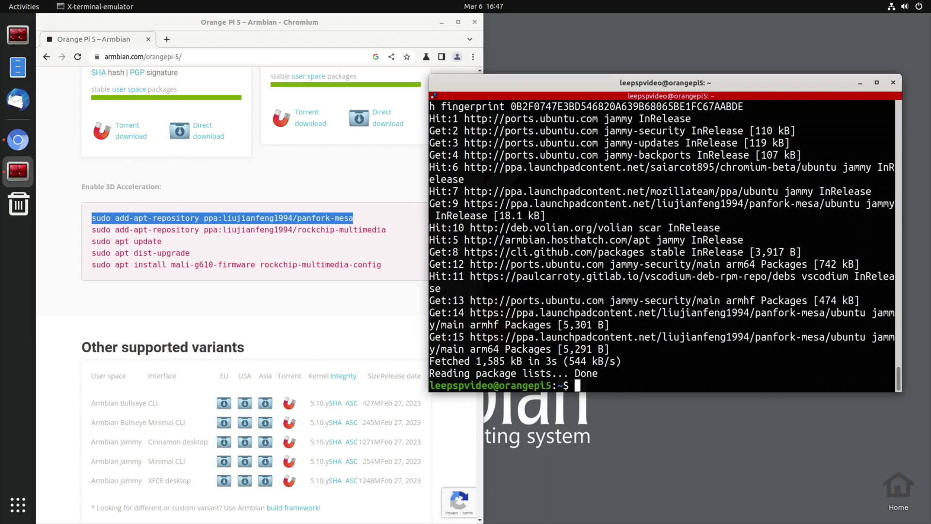
drag(92, 229, 385, 231)
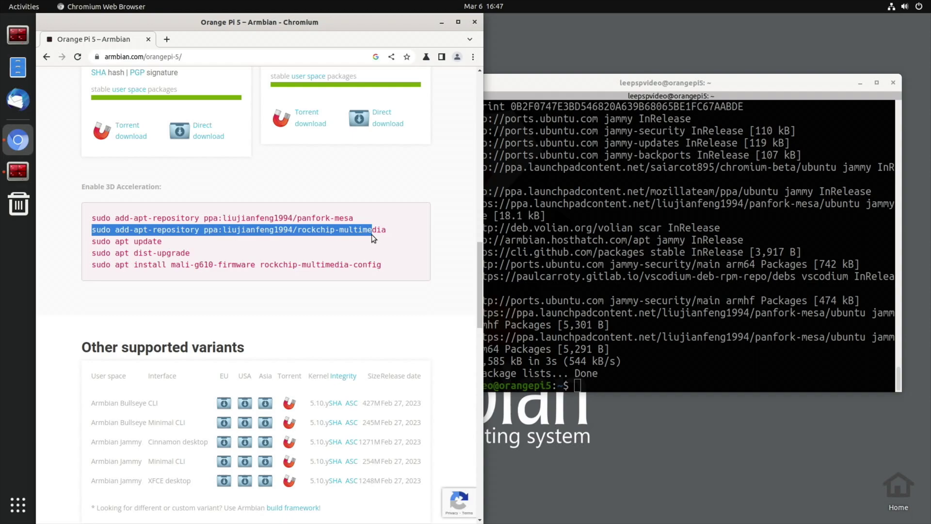
right_click(382, 232)
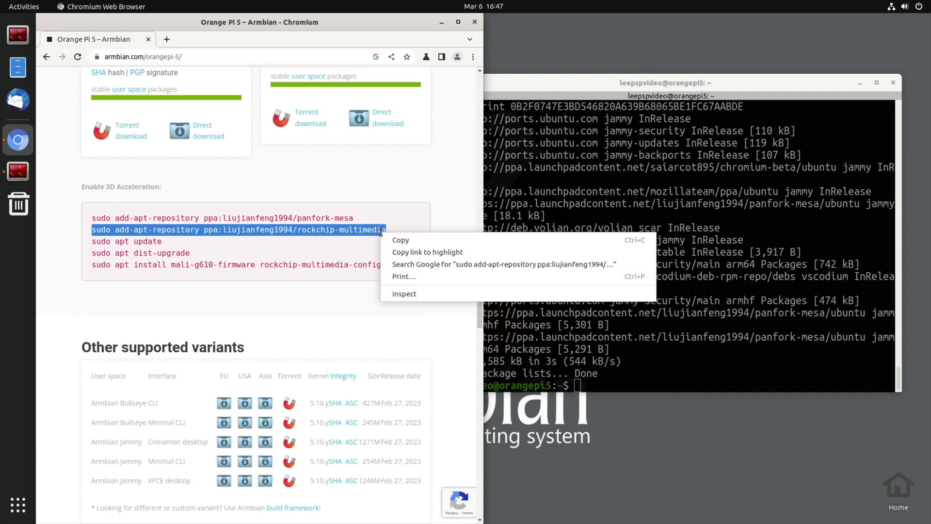
click(396, 243)
click(604, 388)
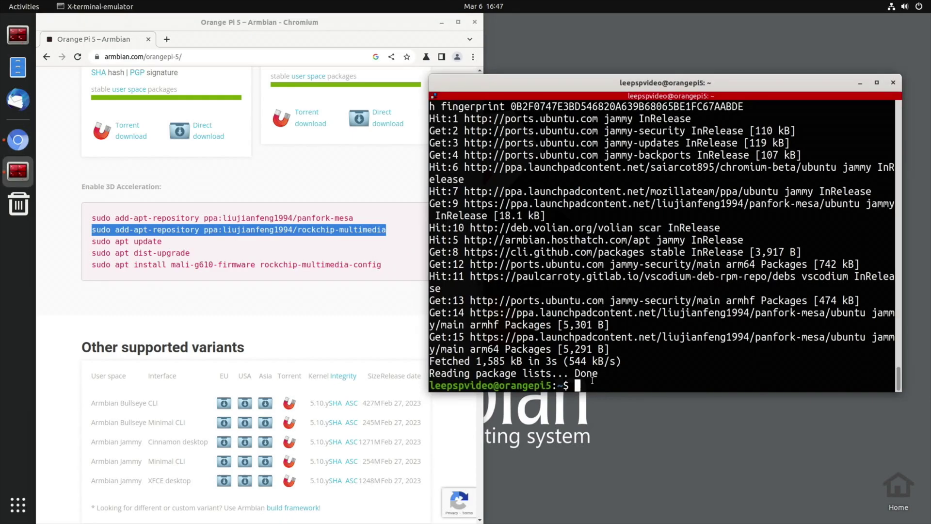
right_click(582, 384)
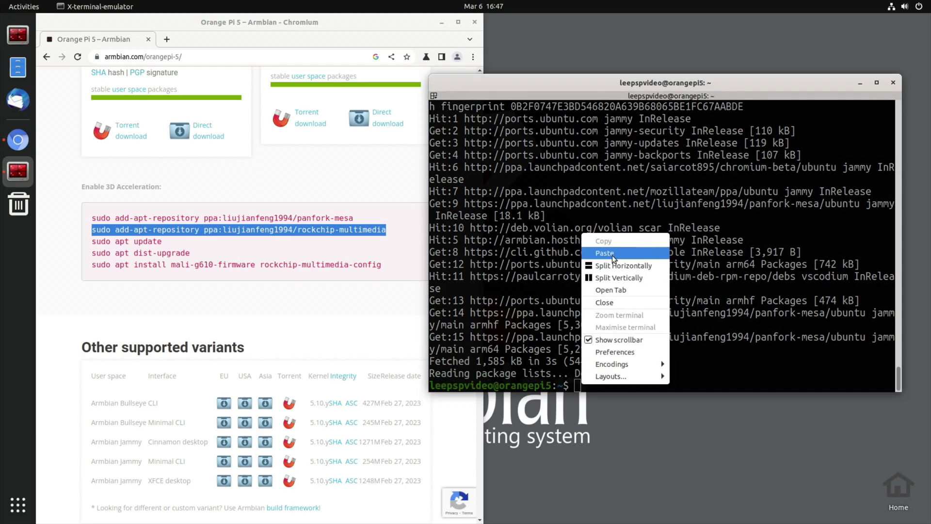
click(612, 253)
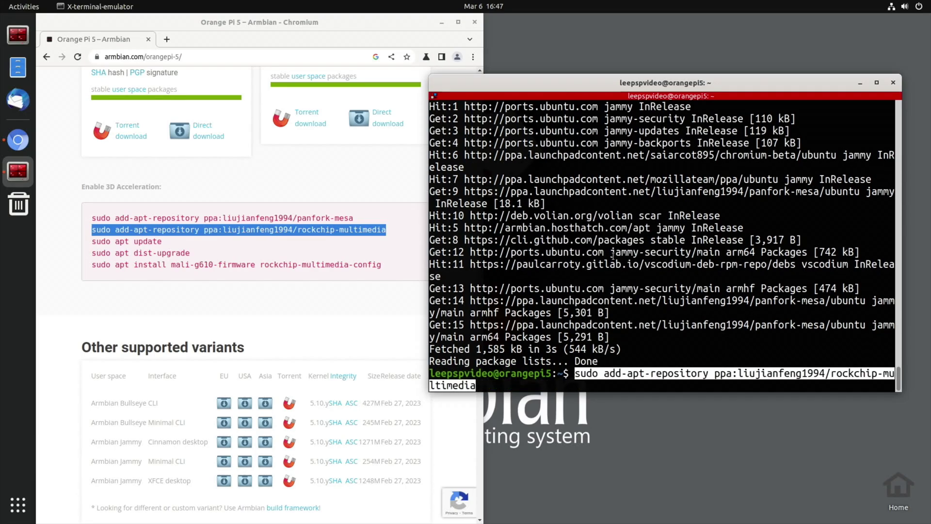
Add the rockchip-multimedia repo, update and dist-upgrade, install mali-g610-firmware and rockchip-multimedia-config, and reboot
key(Return)
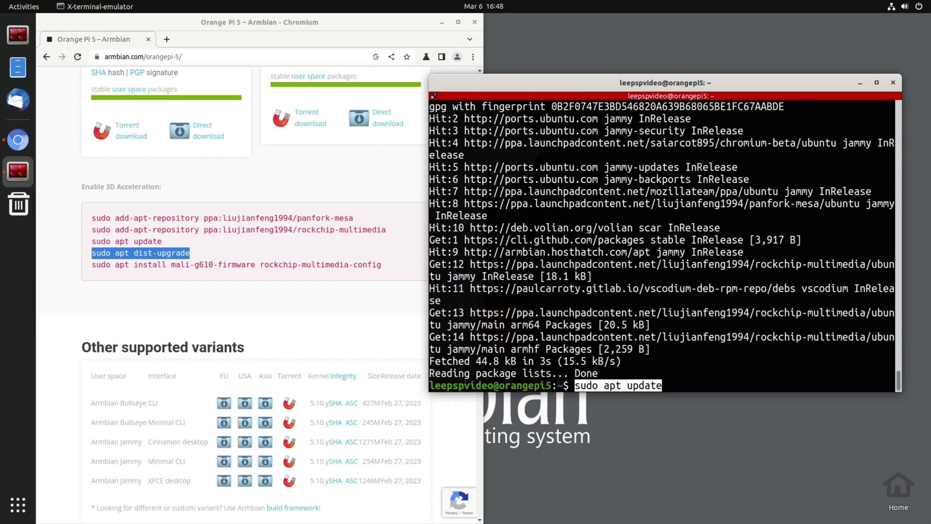
key(Return)
right_click(591, 235)
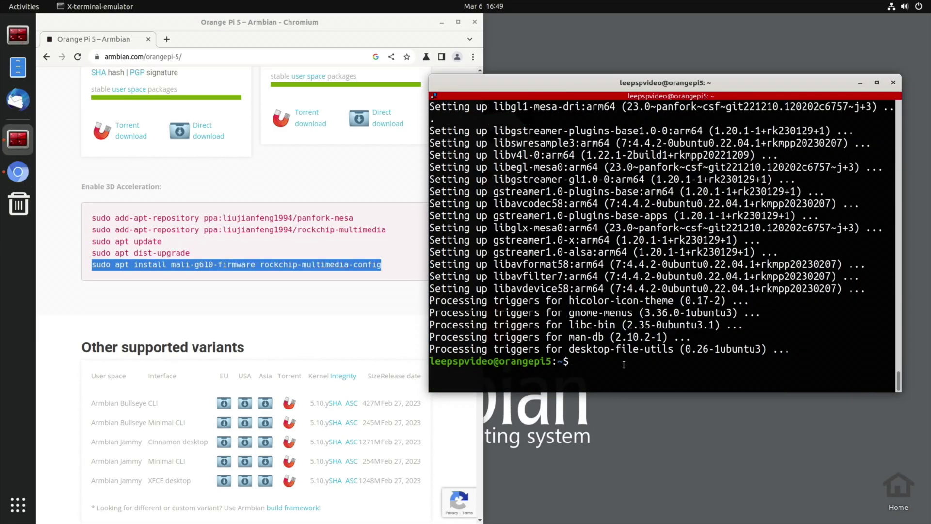
right_click(625, 368)
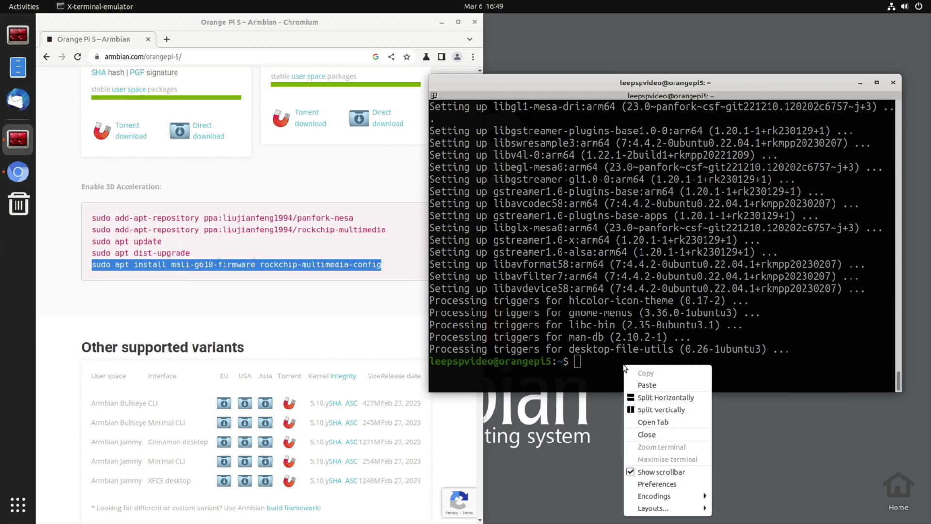
click(642, 384)
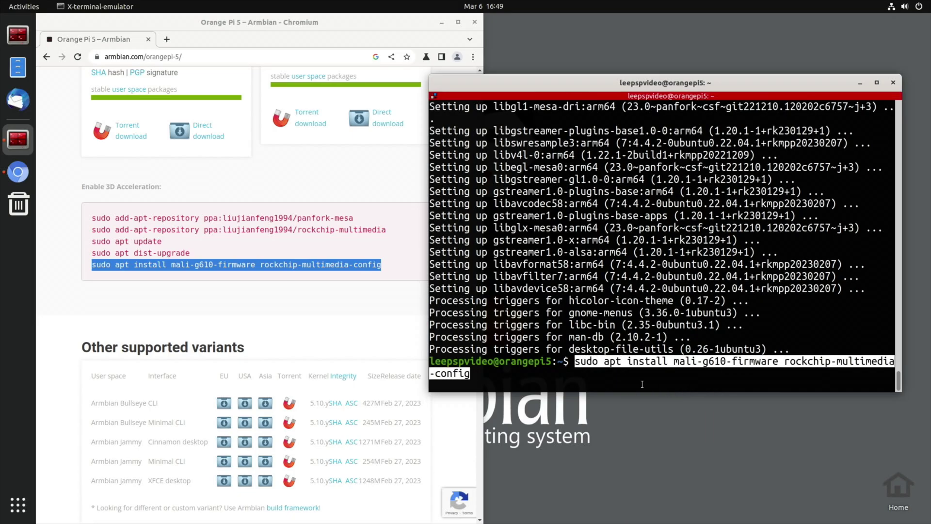
key(Return)
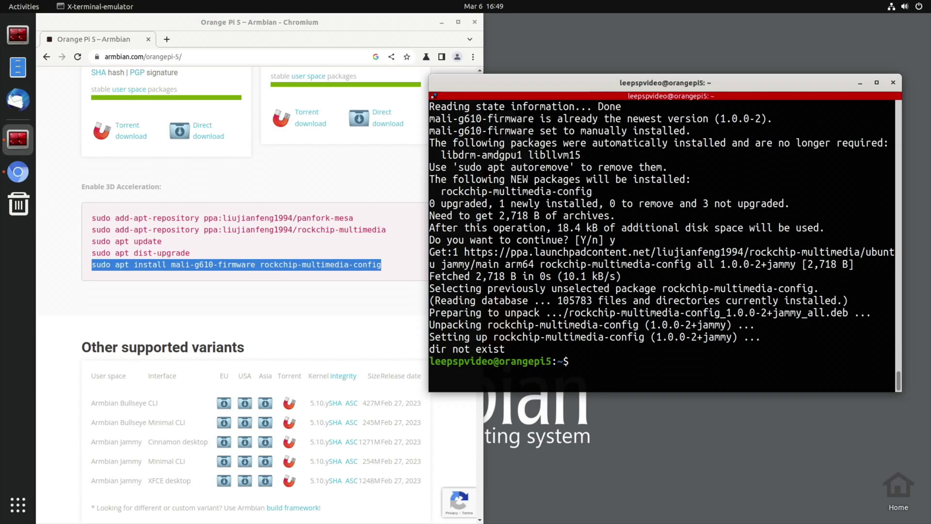
text(reb)
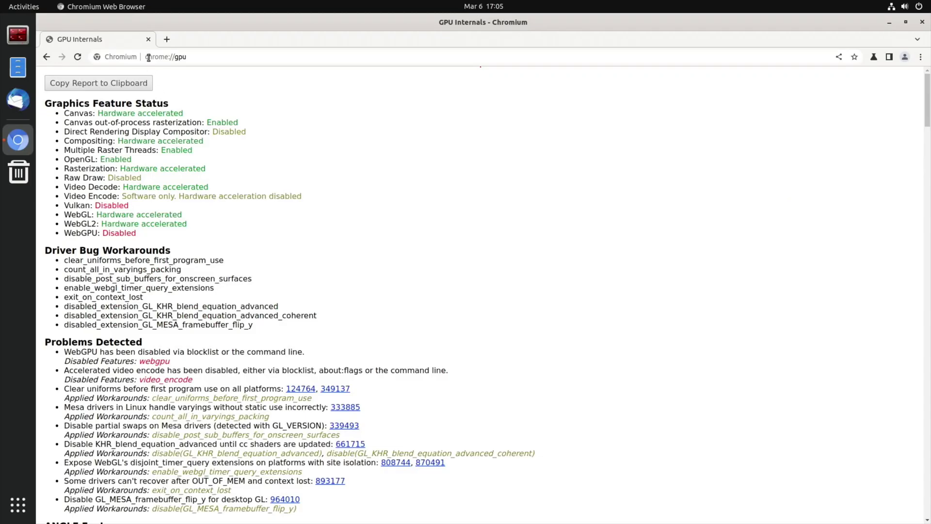
Rerun the BMark HTML5 3D benchmark in Chromium, scoring 1659 in total
click(165, 55)
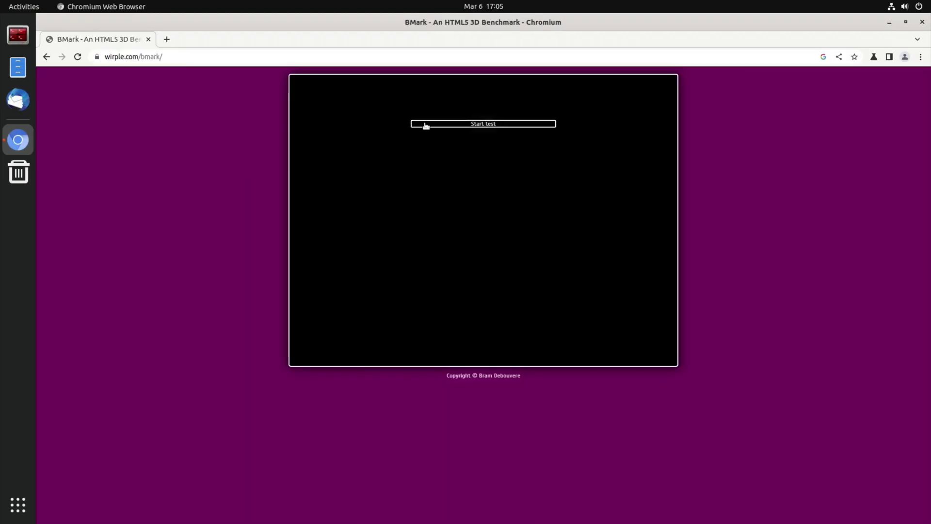
click(426, 124)
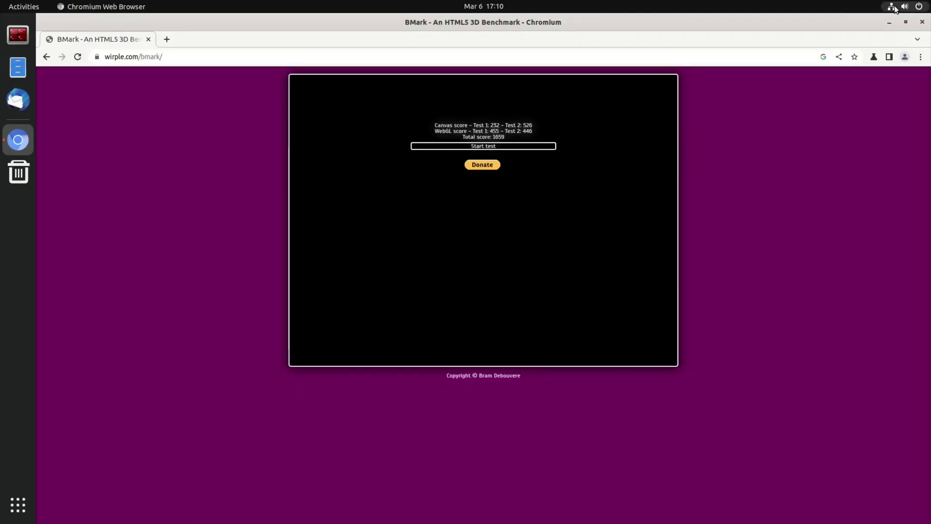
Close Chromium, rerun glxgears in a new terminal at about 60 FPS, and stop it with Ctrl+C
click(921, 22)
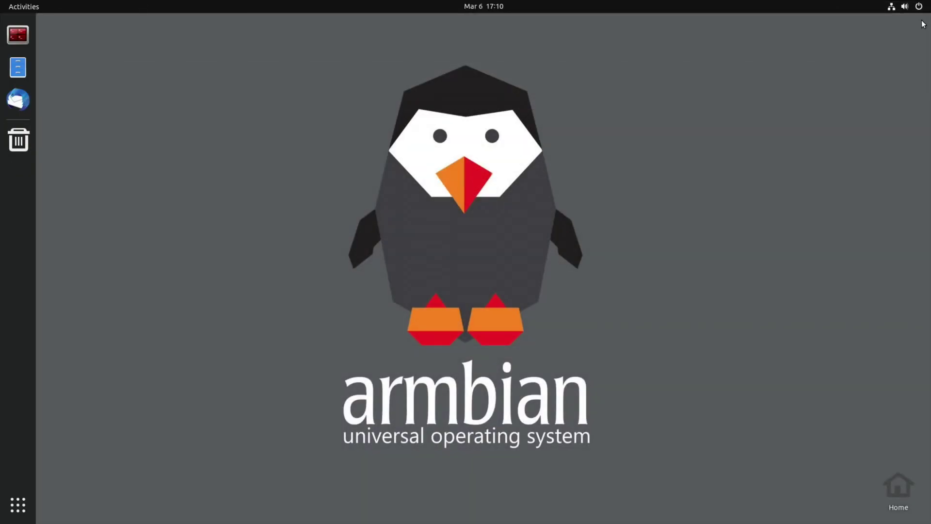
key(ctrl+alt+t)
text(glxgears)
key(Return)
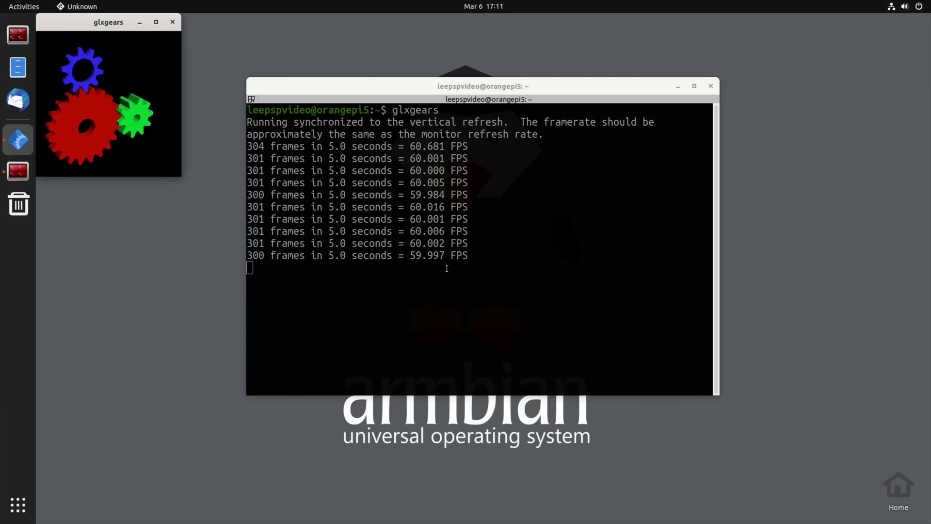
key(ctrl+c)
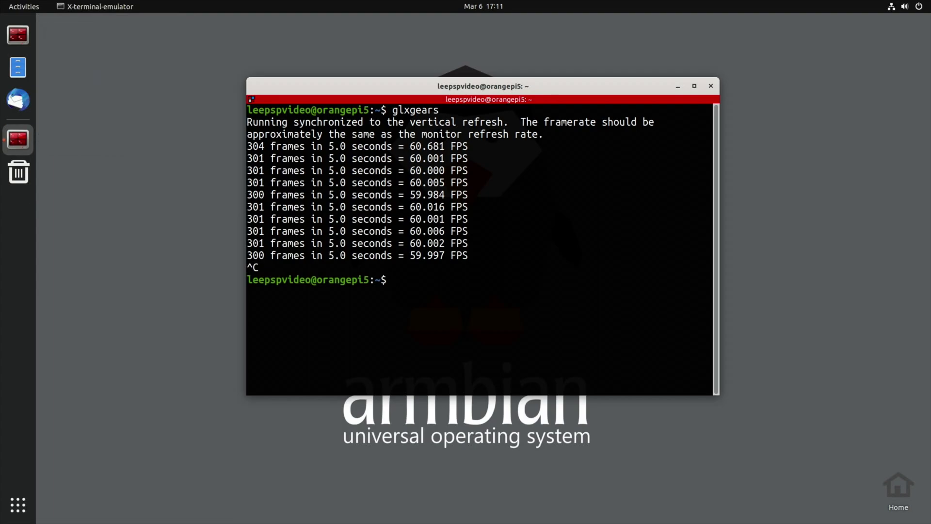
Recall the glmark2 command from shell history and run the benchmark again
key(Up)
key(Up)
key(Up)
key(Up)
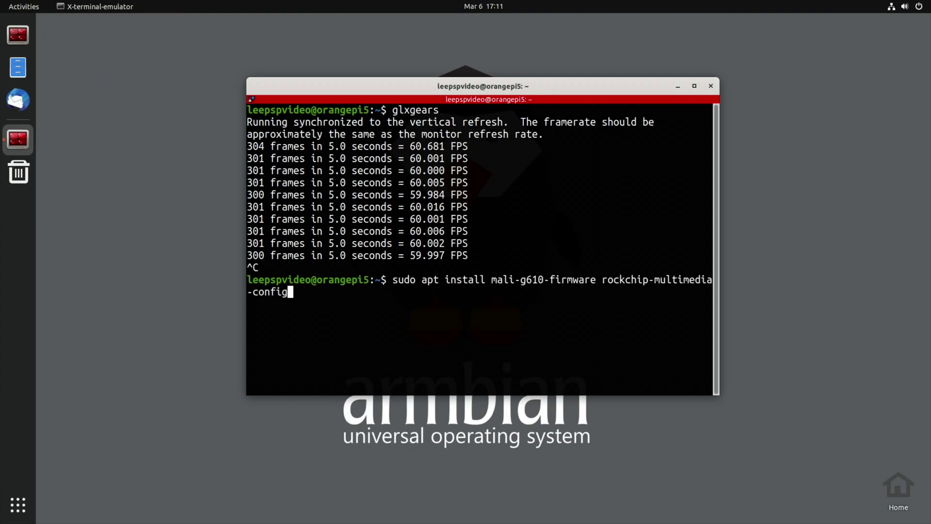
key(Up)
key(Up)
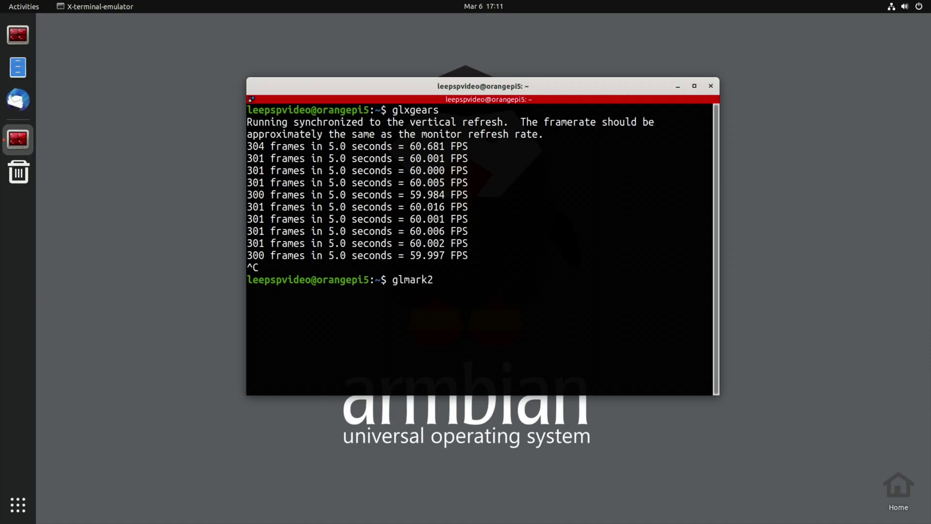
key(Return)
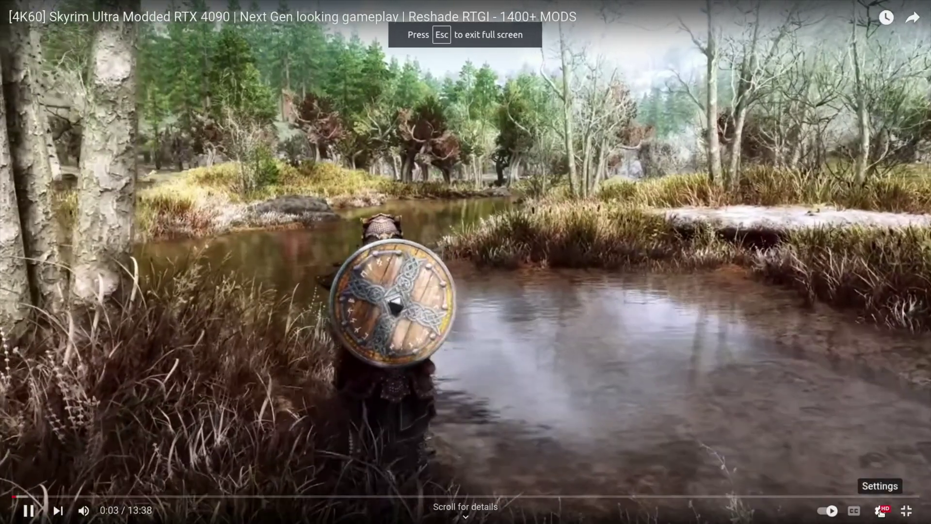
Switch the Skyrim video's quality to 2160p60
click(880, 510)
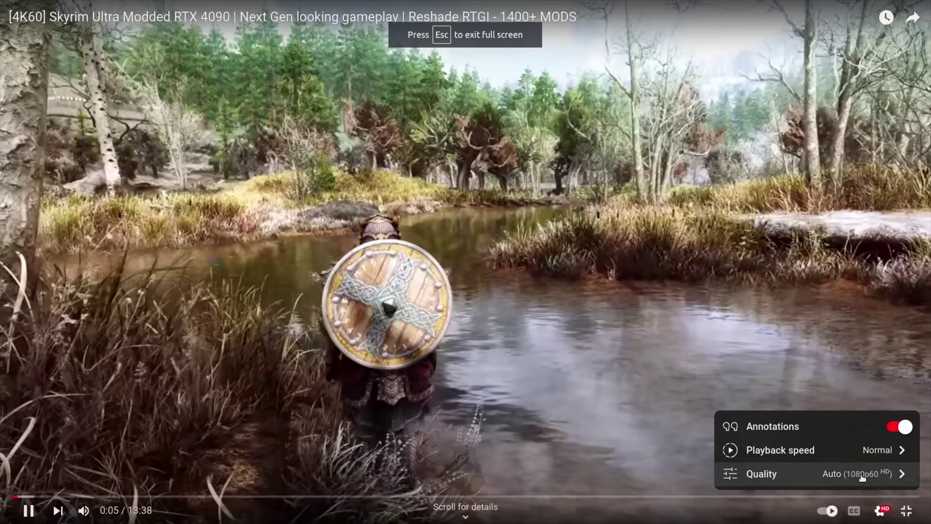
click(862, 474)
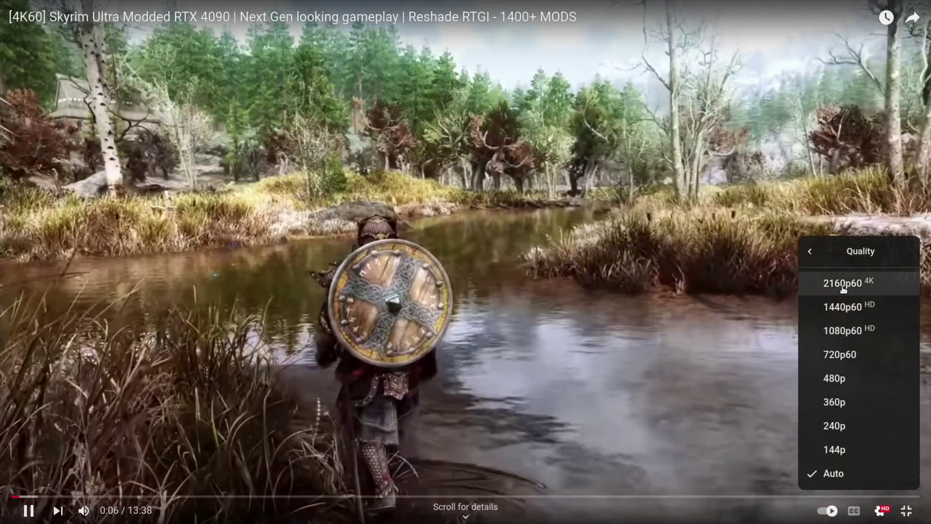
click(839, 282)
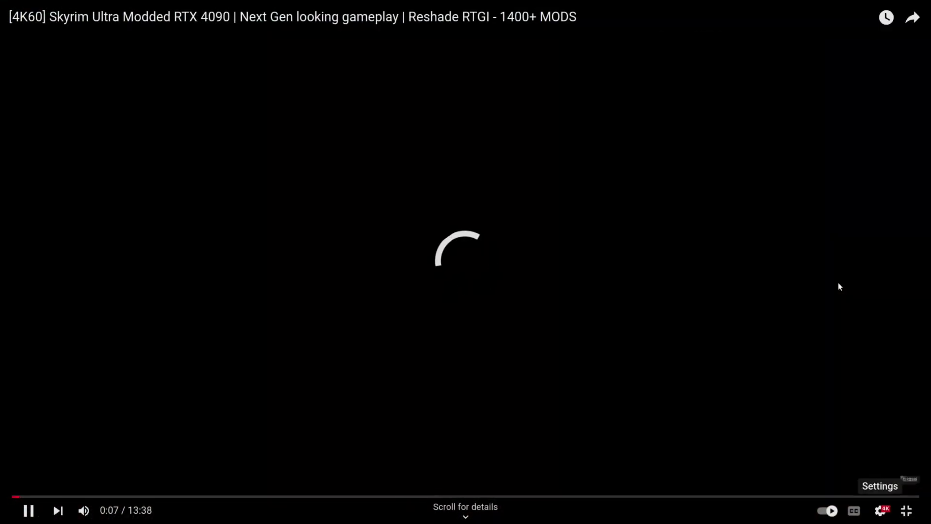
Turn on the Stats for nerds overlay and leave full screen playback
right_click(575, 286)
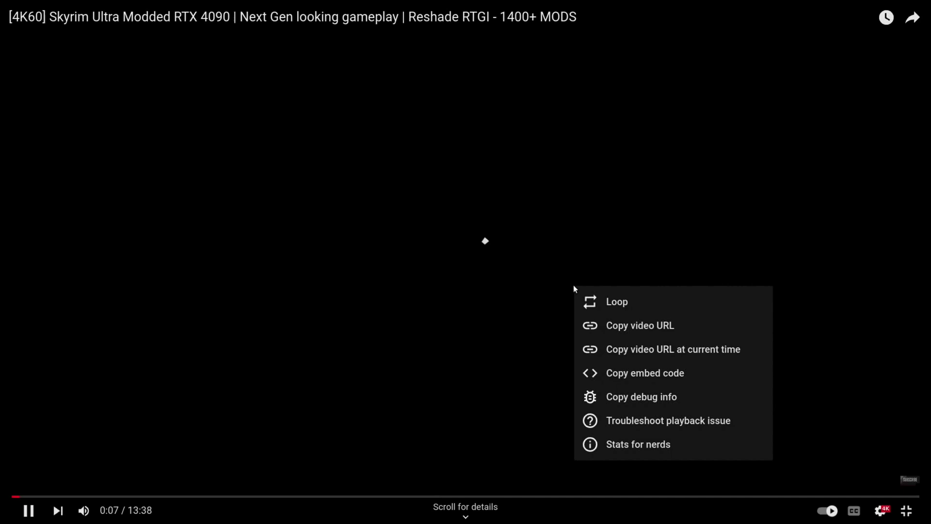
click(632, 442)
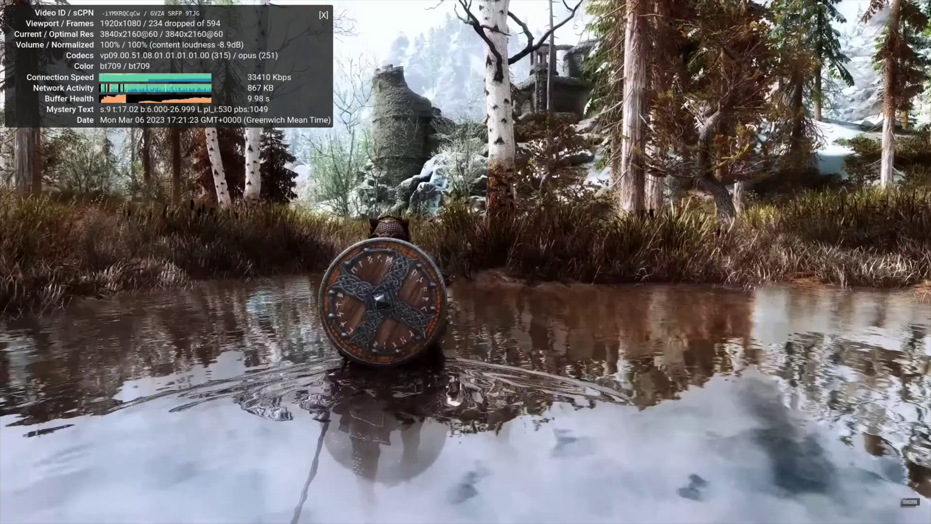
key(Escape)
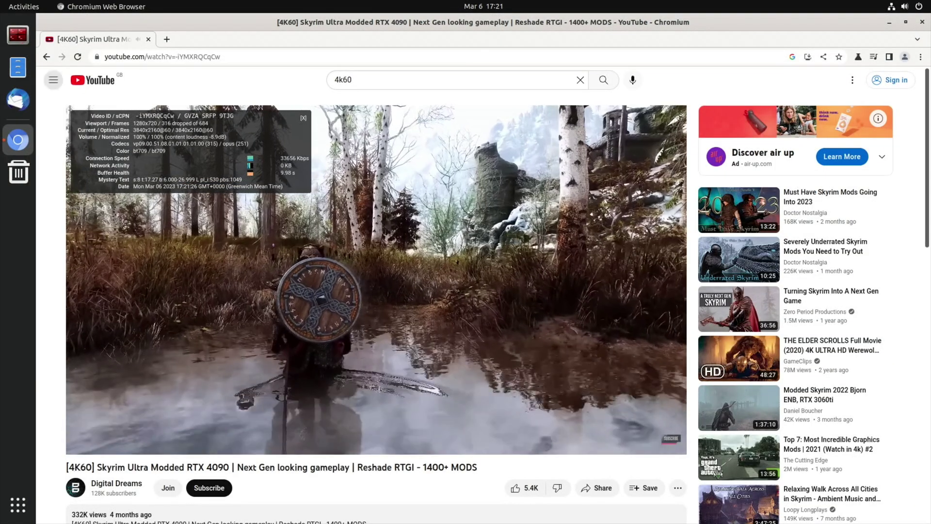
Return to the 4k60 results and play COSTA RICA IN 4K 60fps HDR full screen
click(46, 56)
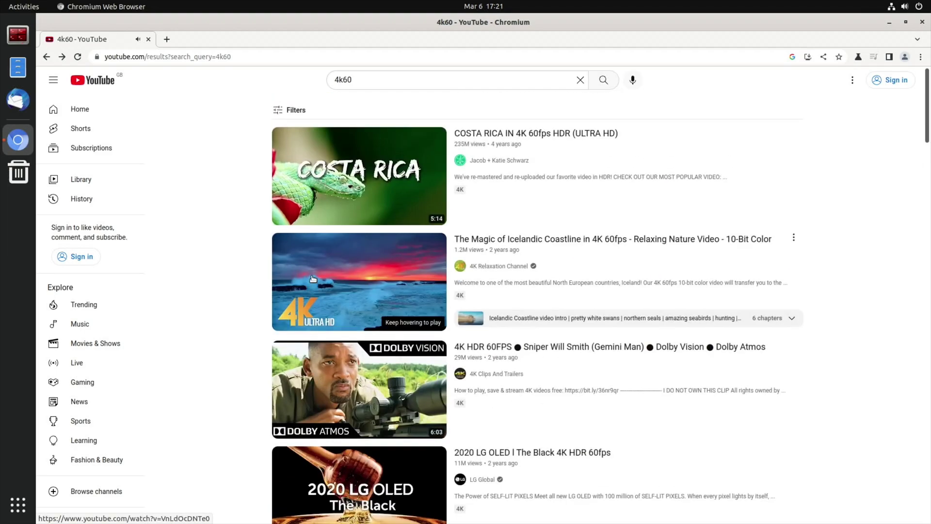
click(374, 199)
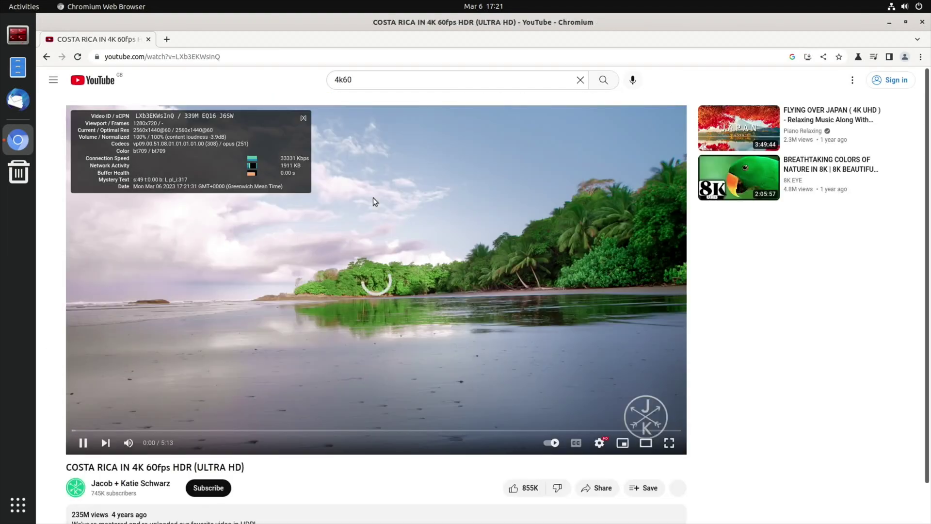
click(668, 443)
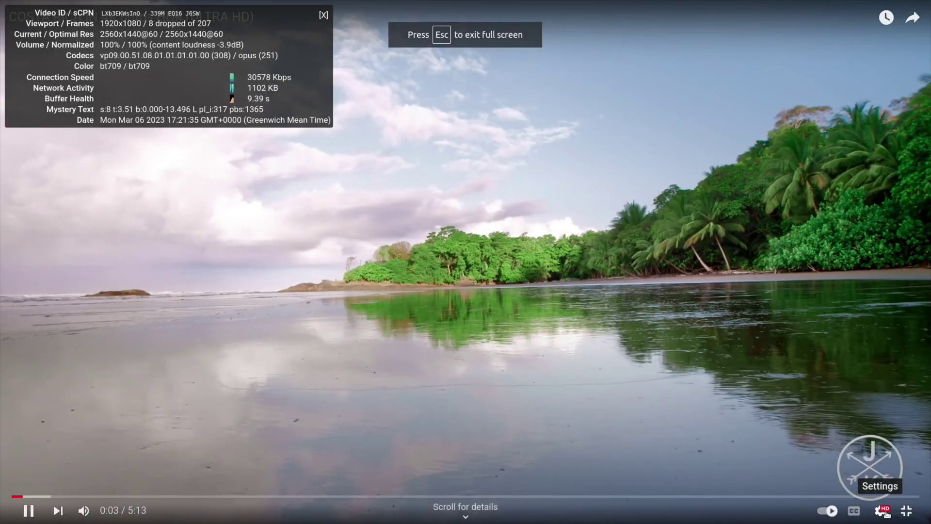
Set the Costa Rica video to 2160p60, confirm the quality, then exit full screen
click(883, 511)
click(865, 475)
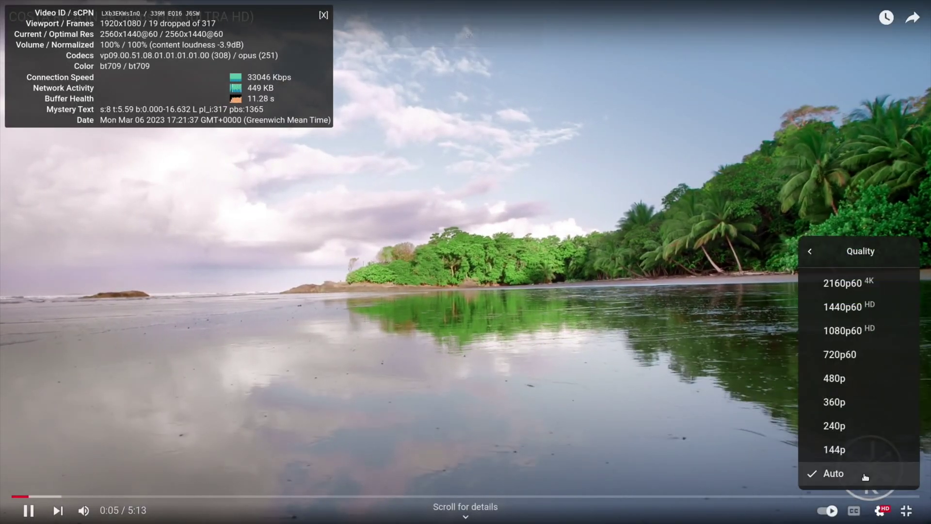
click(839, 294)
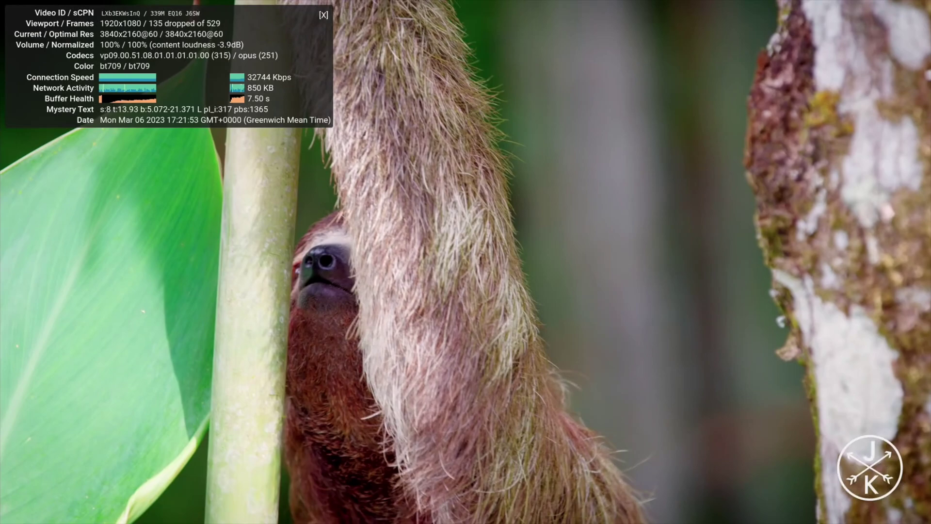
click(880, 510)
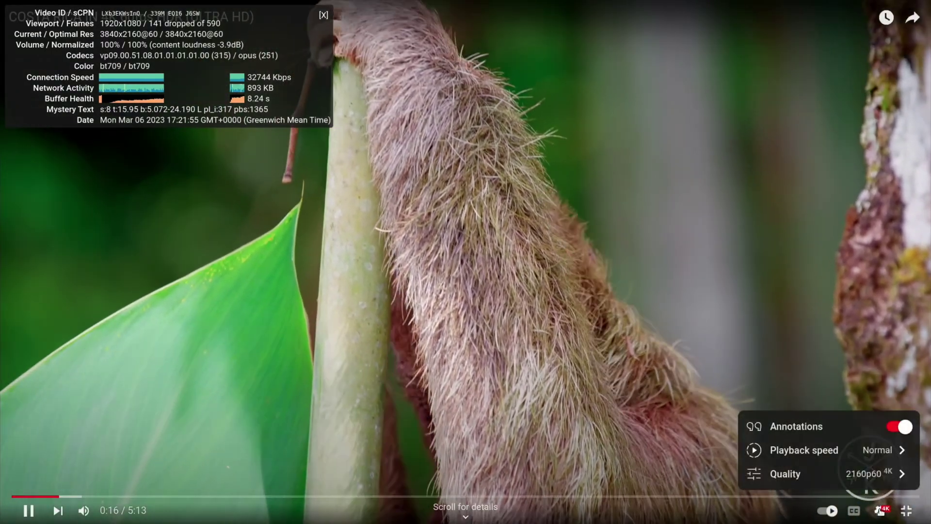
click(874, 473)
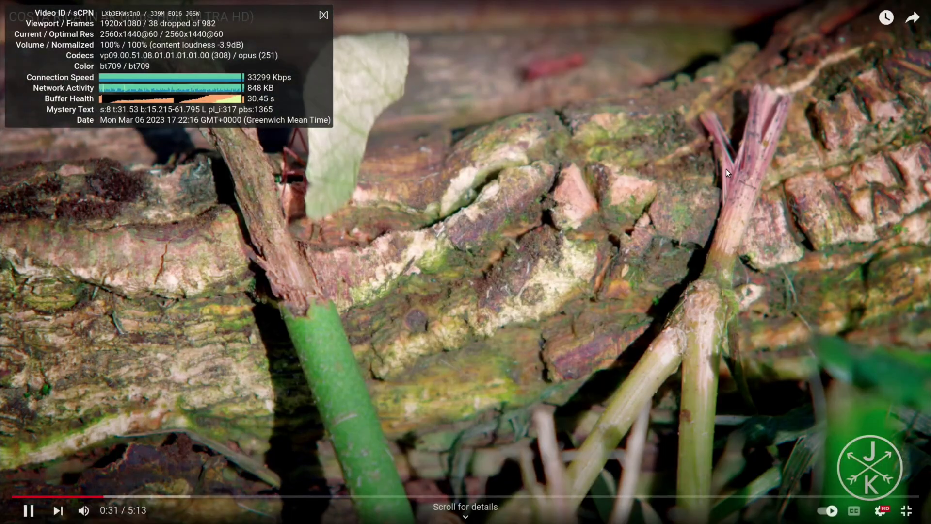
double_click(726, 169)
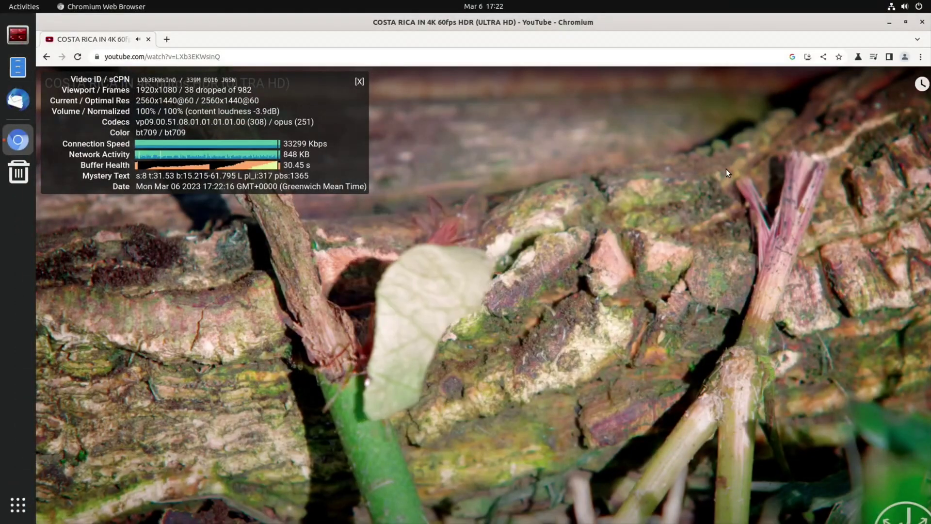
Close the Chromium window with Alt+F4
key(alt+F4)
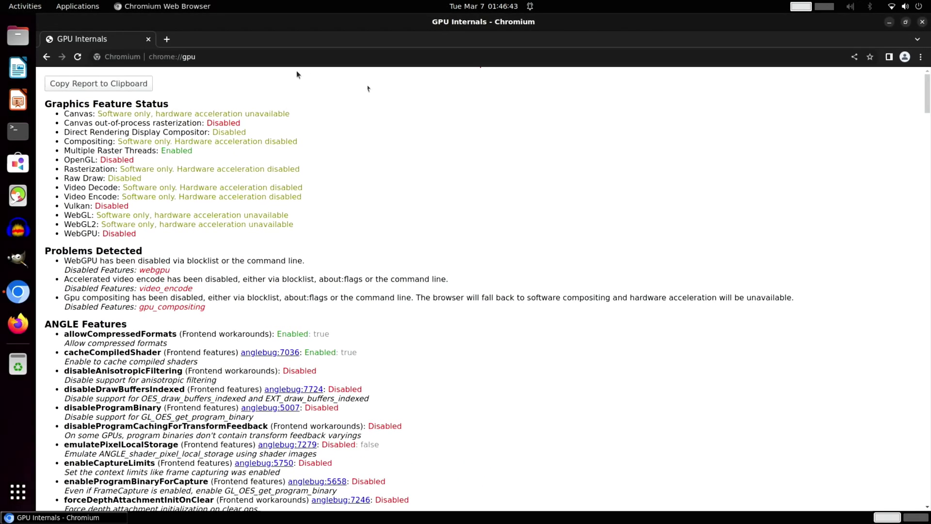
Go to armbian.com/orangepi-5 and copy the panfork-mesa repository command
click(236, 50)
text(arm)
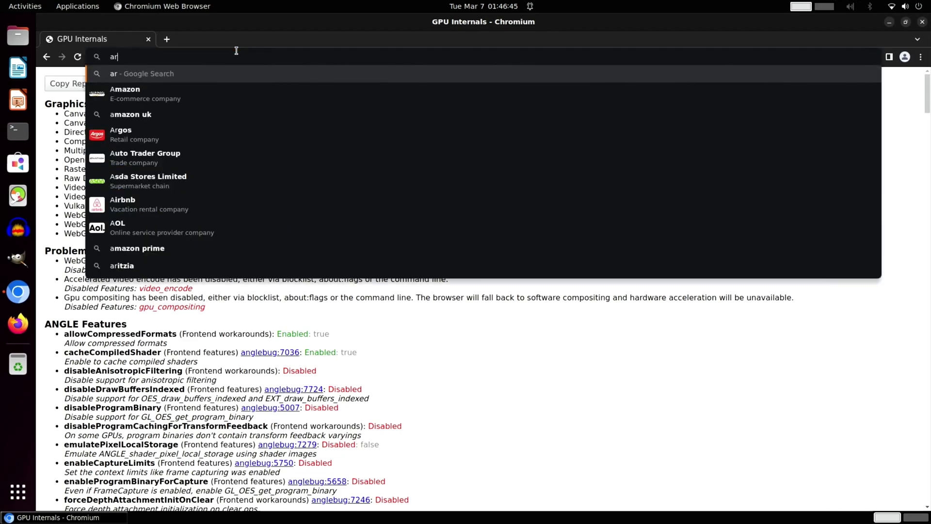
text(bian.com/orangepi-5/)
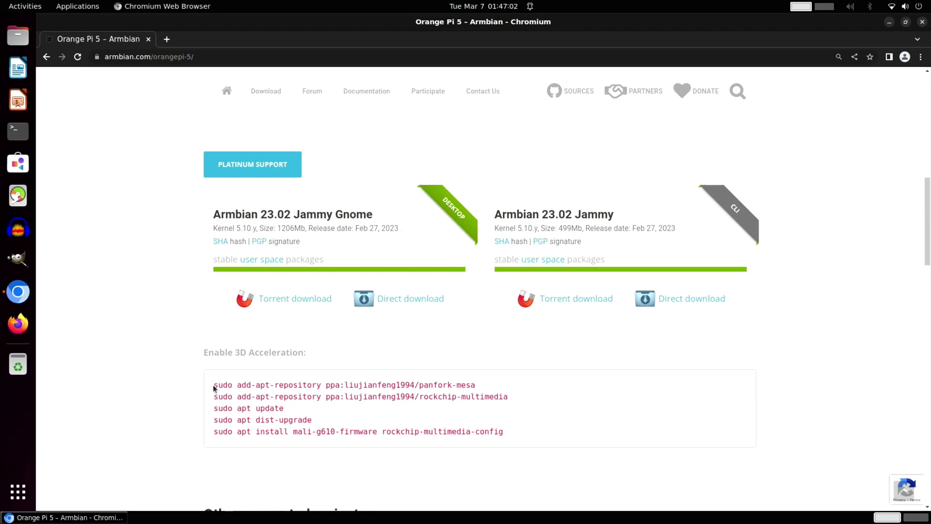
drag(214, 388, 482, 384)
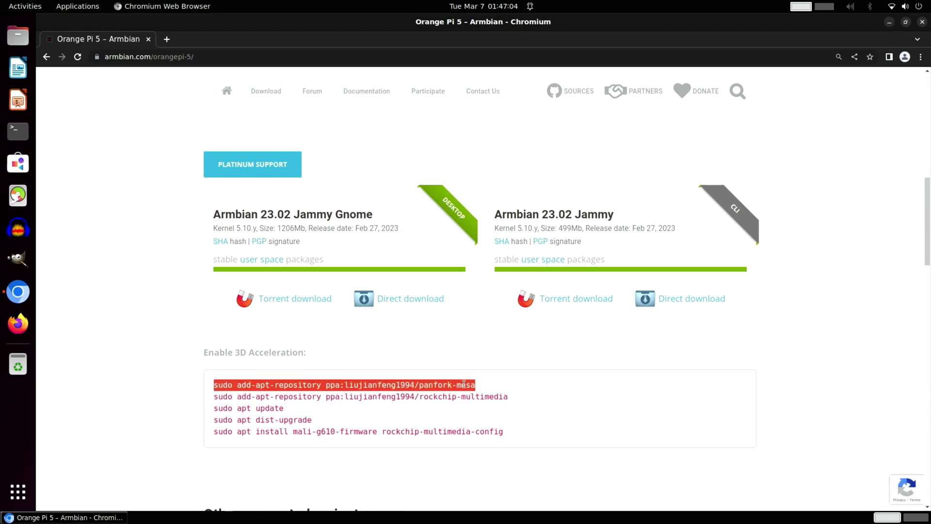
right_click(463, 384)
click(477, 391)
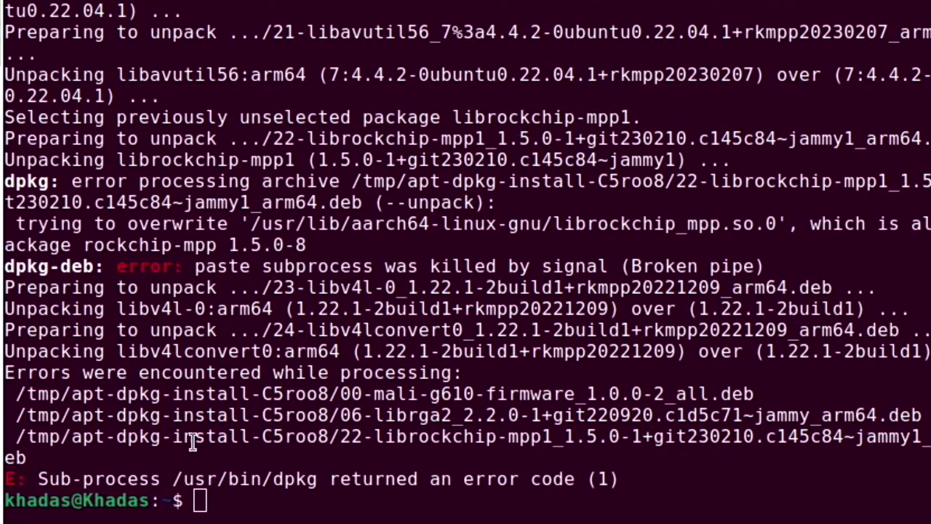
Paste and run the sudo apt install command for mali-g610-firmware and rockchip-multimedia-config
right_click(198, 504)
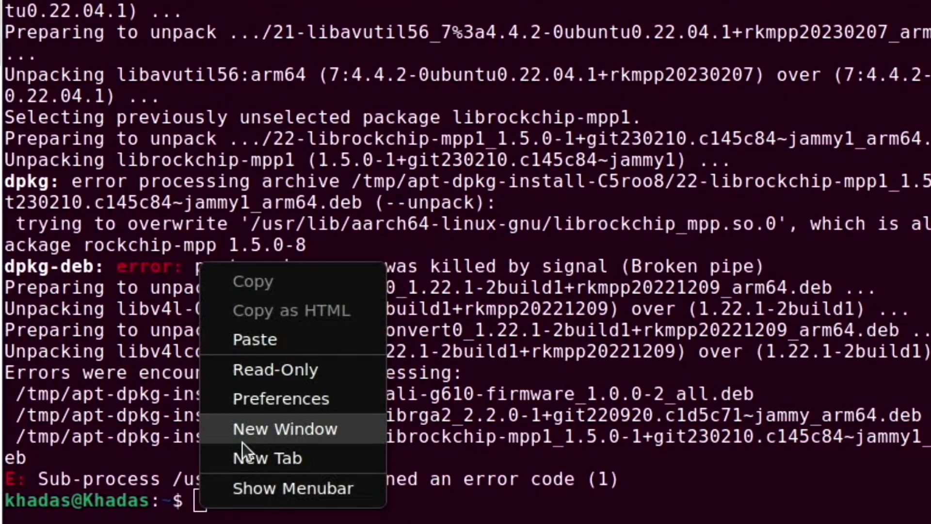
click(253, 340)
key(Return)
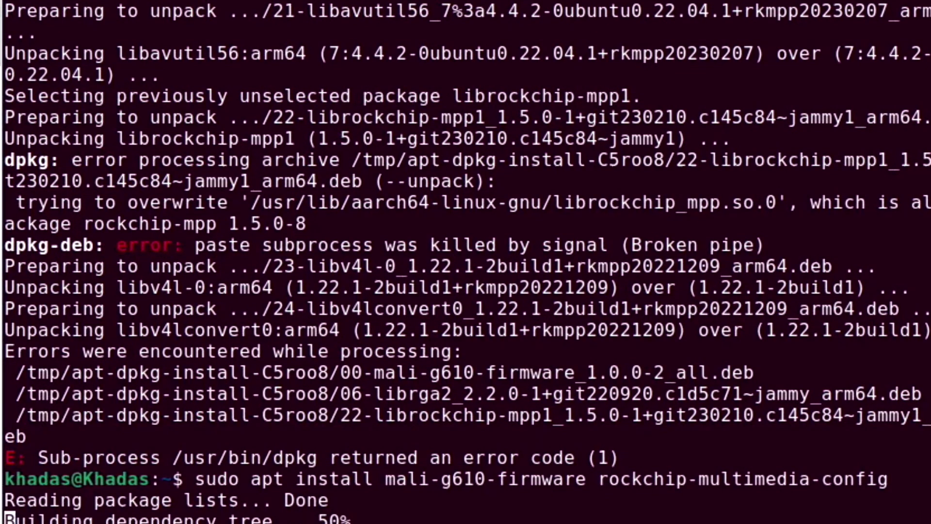